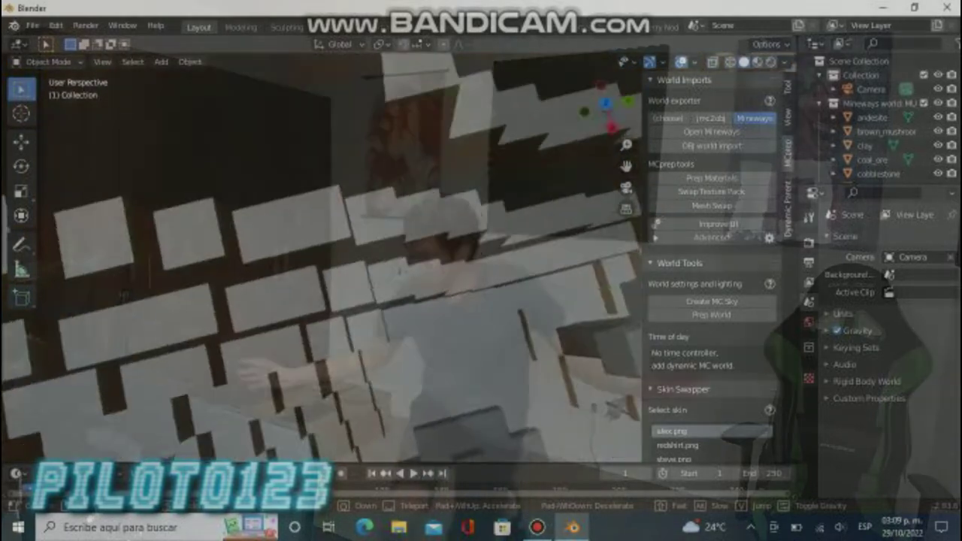
# - Append the character rig's objects from TheEnderRigV2.blend into the Minecraft terrain scene
pyautogui.press('w')
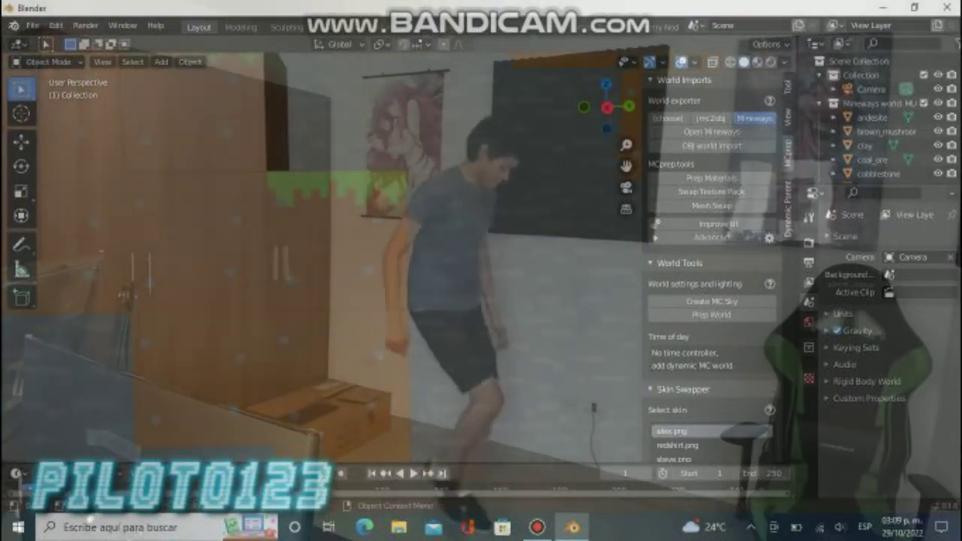
pyautogui.hotkey('shift', '`')
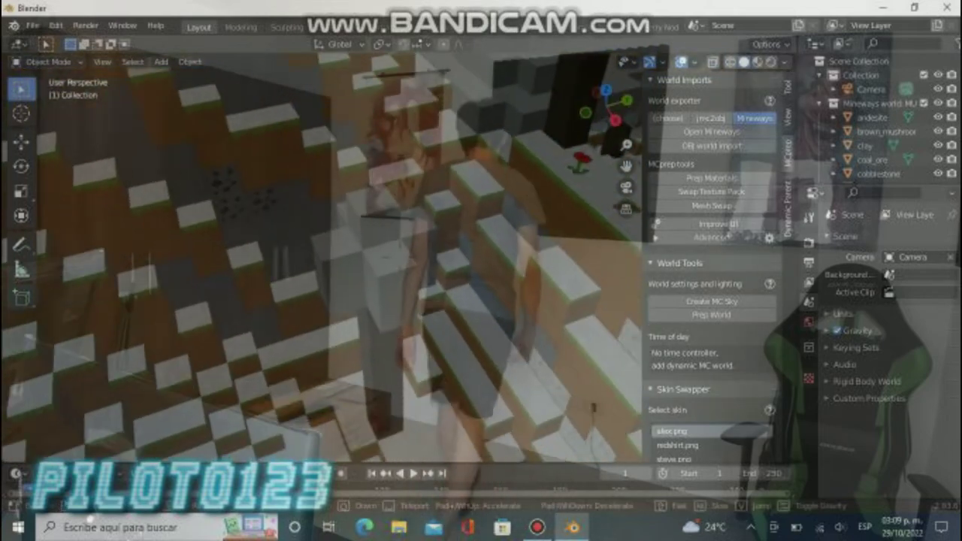
pyautogui.press('w')
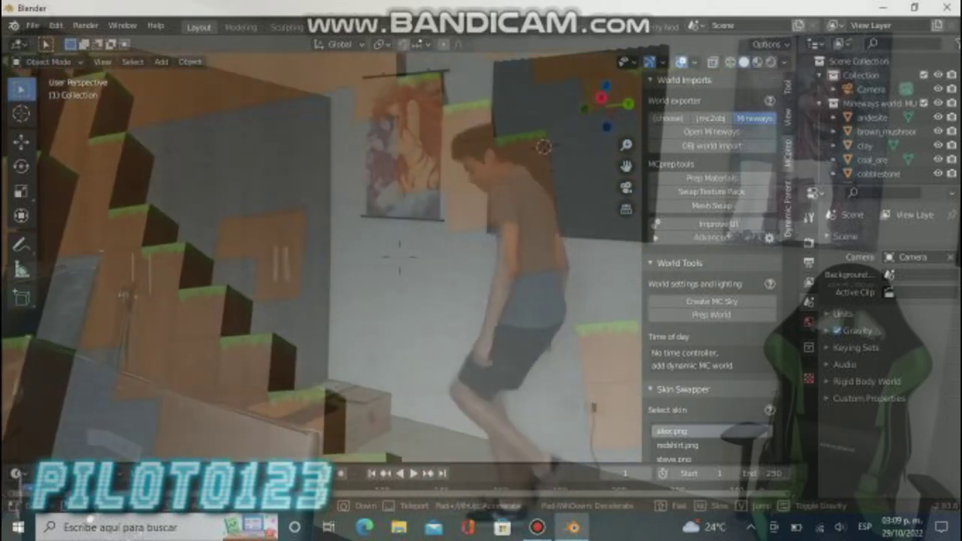
pyautogui.press('w')
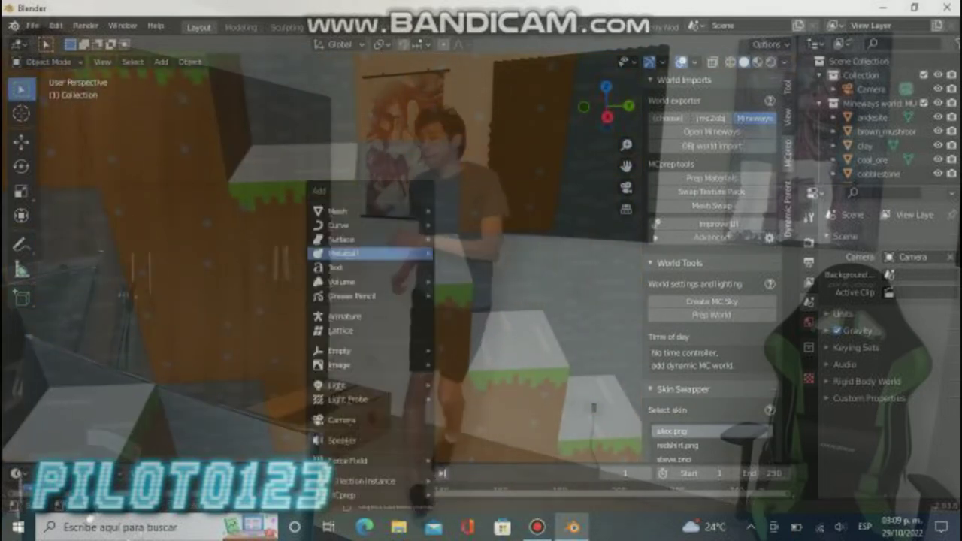
pyautogui.click(33, 25)
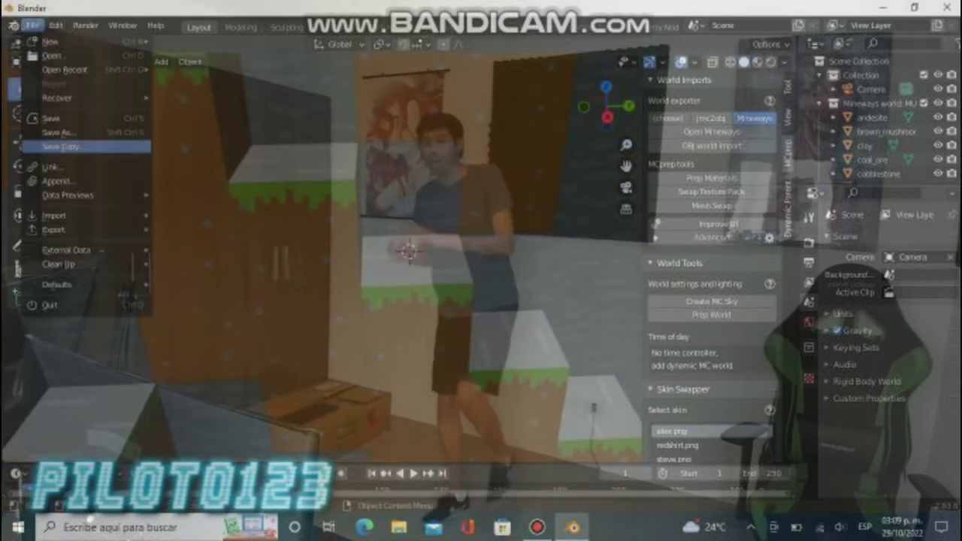
pyautogui.click(45, 181)
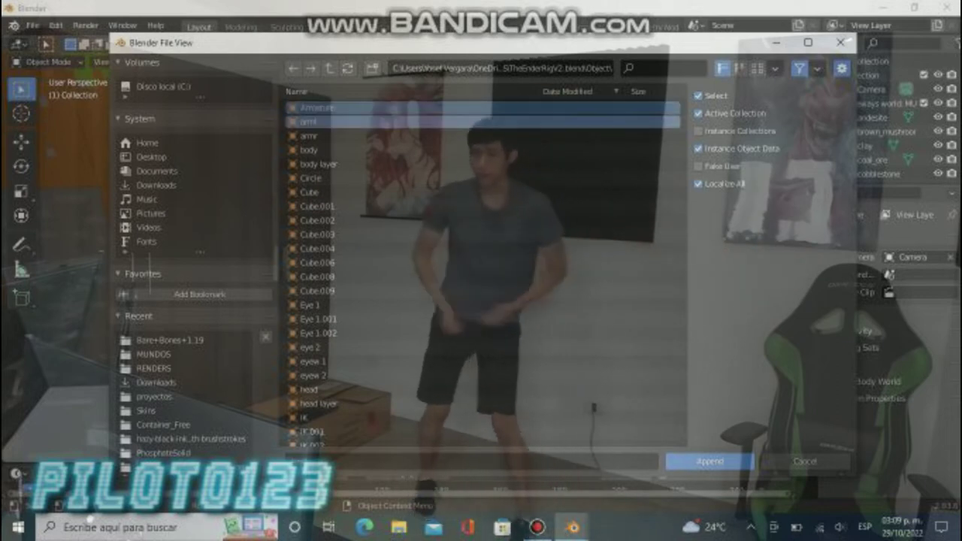
pyautogui.press('Escape')
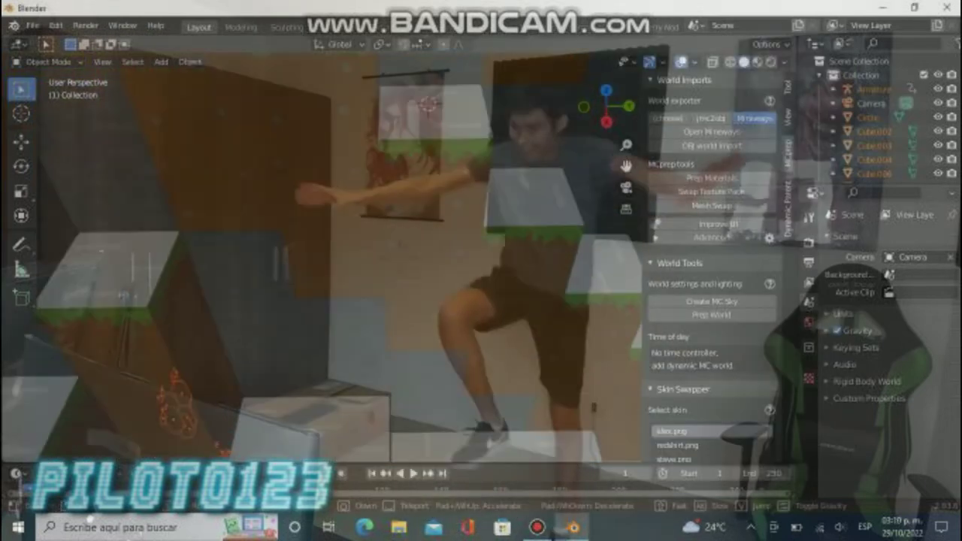
# - Delete the leftover loose helper meshes that were appended with the rig, keeping the armature
pyautogui.hotkey('shift', '`')
pyautogui.press('w')
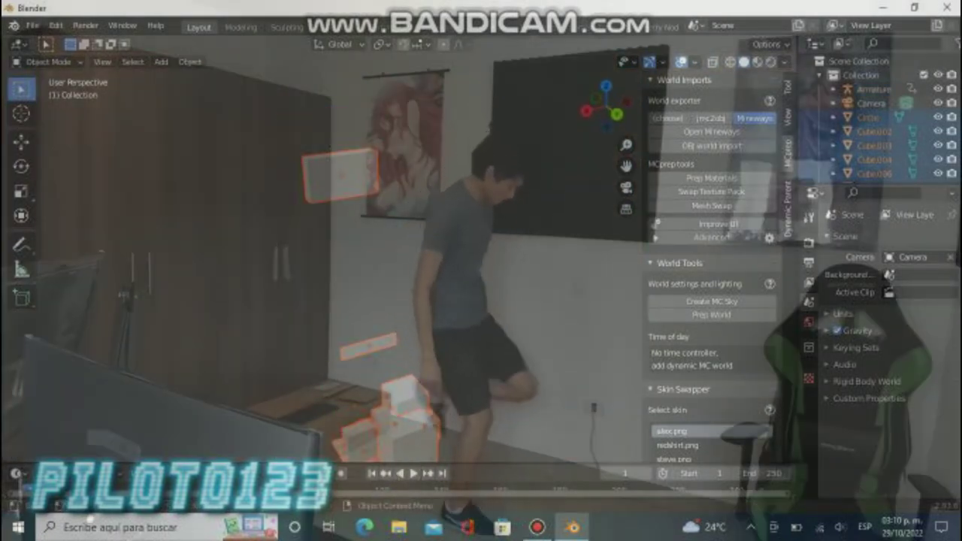
pyautogui.hotkey('ctrl', 'z')
pyautogui.hotkey('ctrl', 'z')
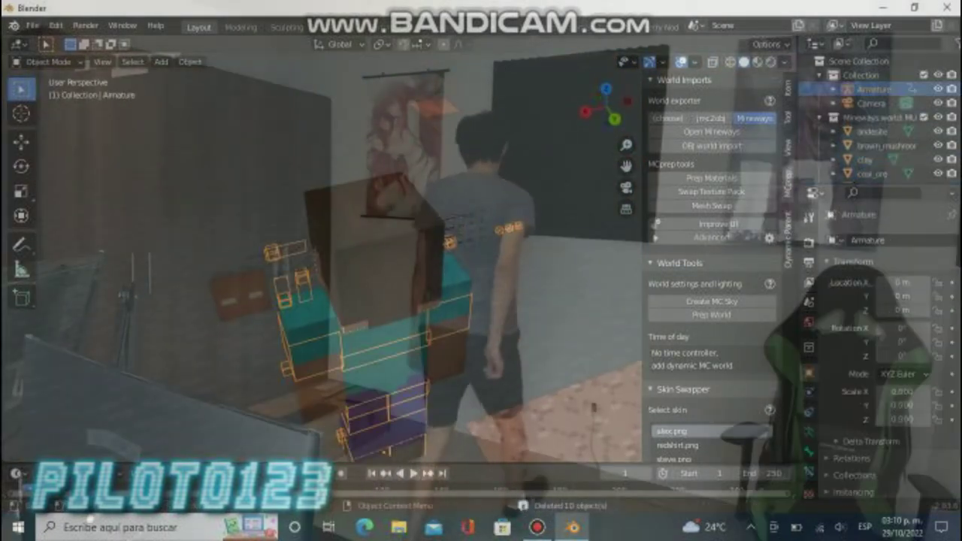
# - Place the 3D cursor on top of a snowy grass block and snap the armature to it
pyautogui.hotkey('shift', '`')
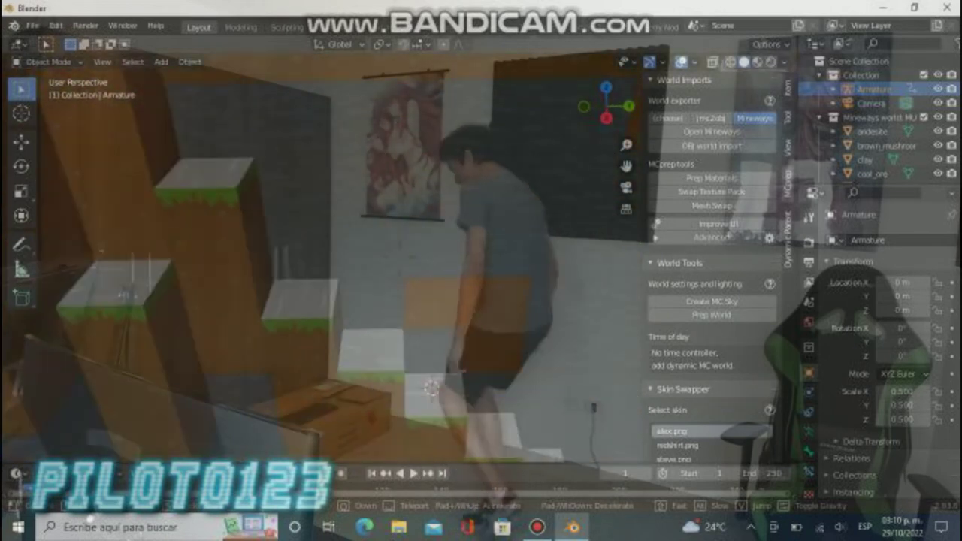
pyautogui.click(398, 259)
pyautogui.hotkey('shift', 's')
pyautogui.click(398, 177)
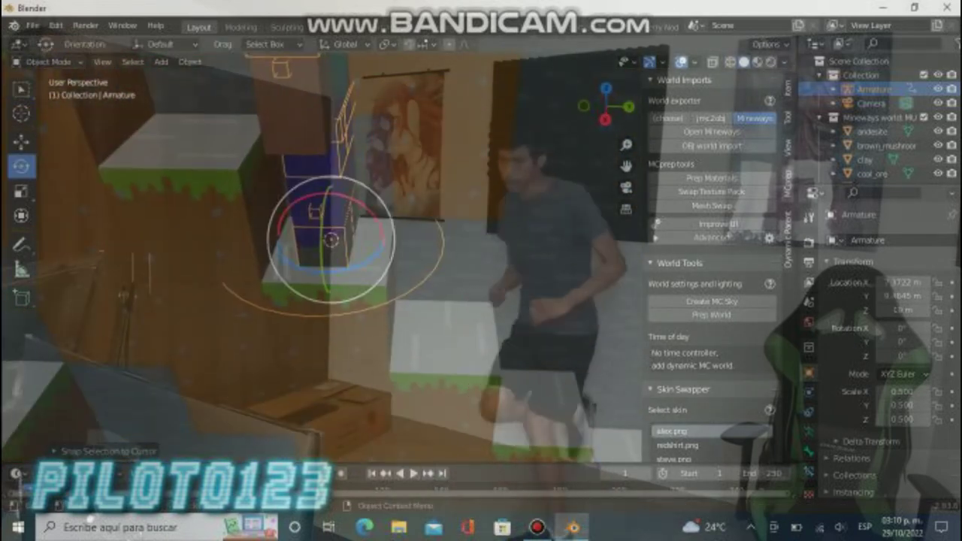
# - Rotate the armature to about 179° around Z and put it in Pose Mode
pyautogui.moveTo(323, 259); pyautogui.dragTo(338, 219)
pyautogui.click(379, 256)
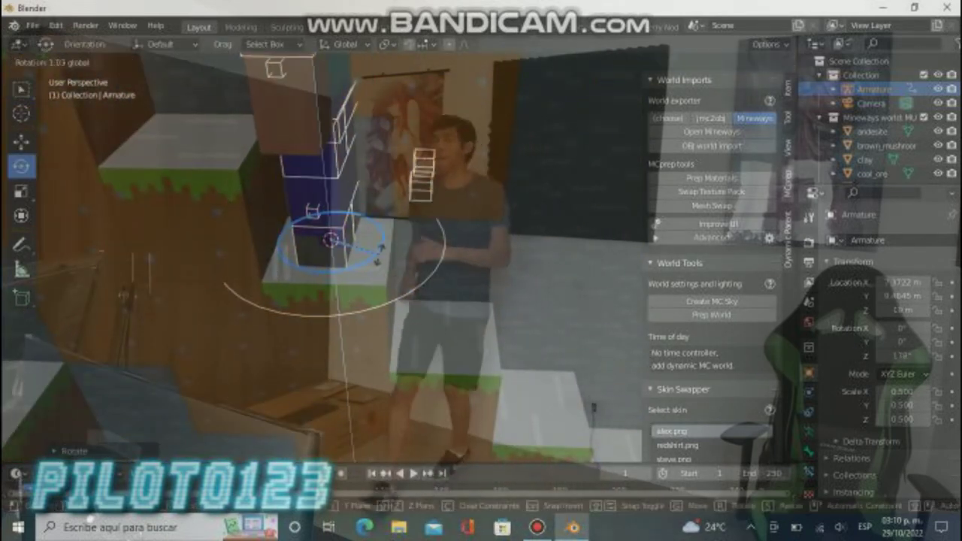
pyautogui.hotkey('ctrl', 'Tab')
pyautogui.press('KP_Decimal')
# - Return to Object Mode, turn the armature to about 90.6° around Z and adjust its position along X on the block
pyautogui.click(34, 62)
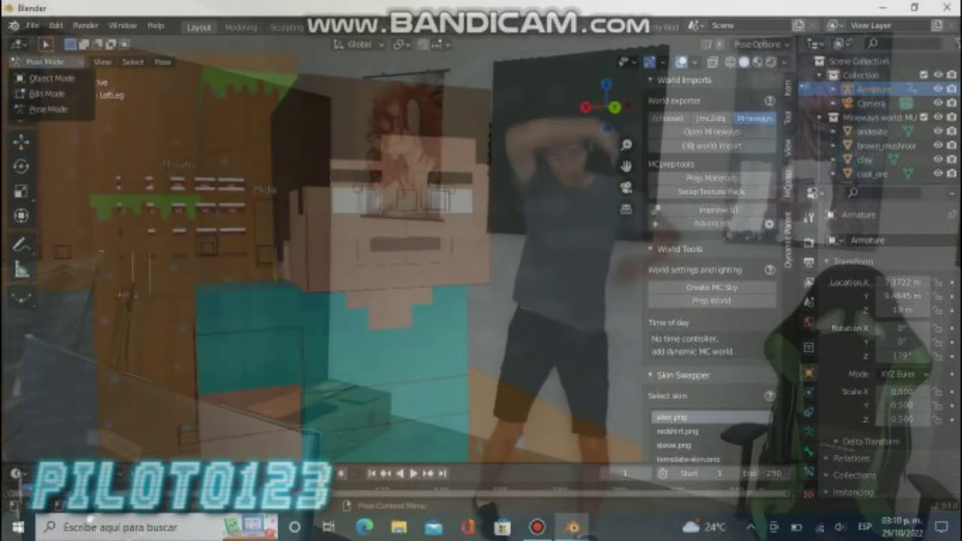
pyautogui.click(37, 39)
pyautogui.press('KP_Decimal')
pyautogui.press('g')
pyautogui.press('r')
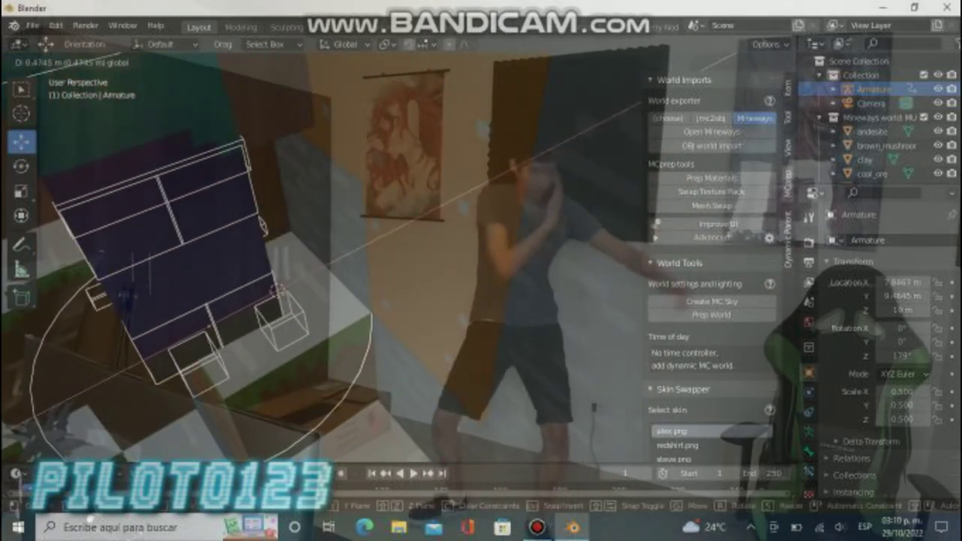
pyautogui.press('Return')
pyautogui.press('g')
pyautogui.press('Return')
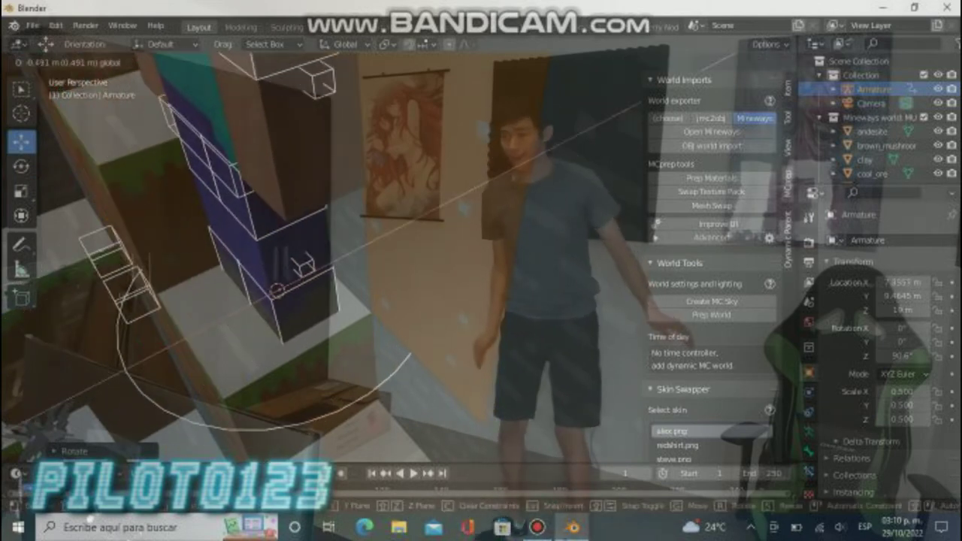
# - Load a character skin image from the Skins folder in blender materials as the rig's skin texture
pyautogui.hotkey('shift', '`')
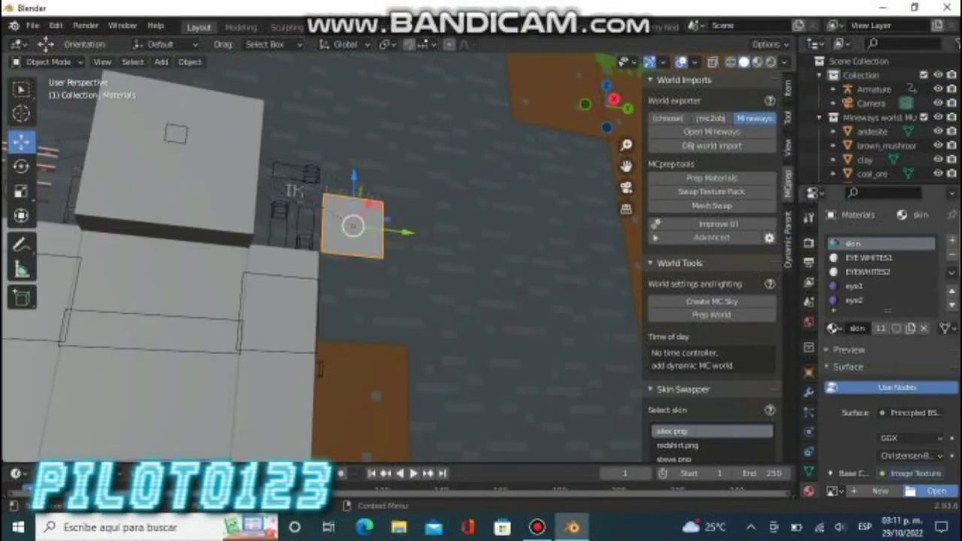
pyautogui.click(930, 490)
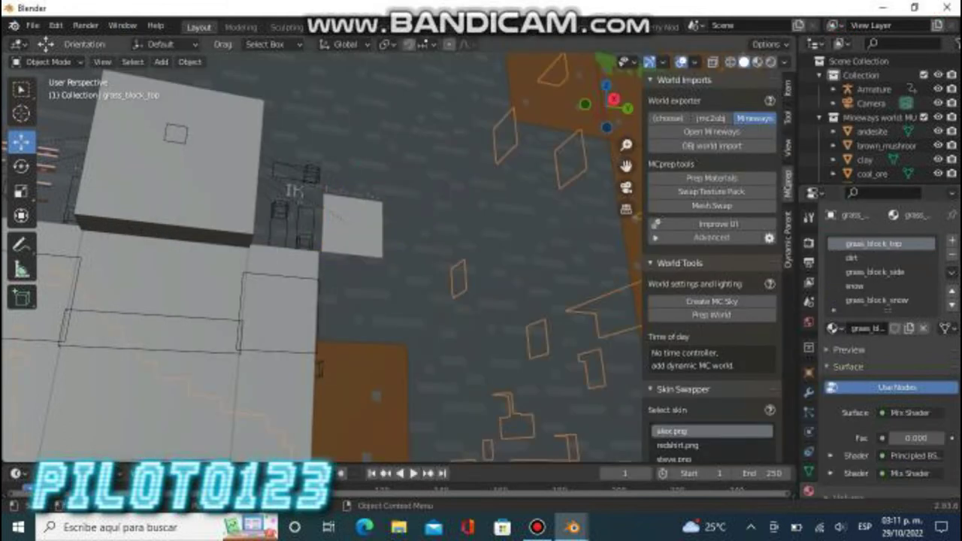
pyautogui.moveTo(572, 527)
pyautogui.click(709, 451)
pyautogui.click(156, 171)
pyautogui.doubleClick(323, 121)
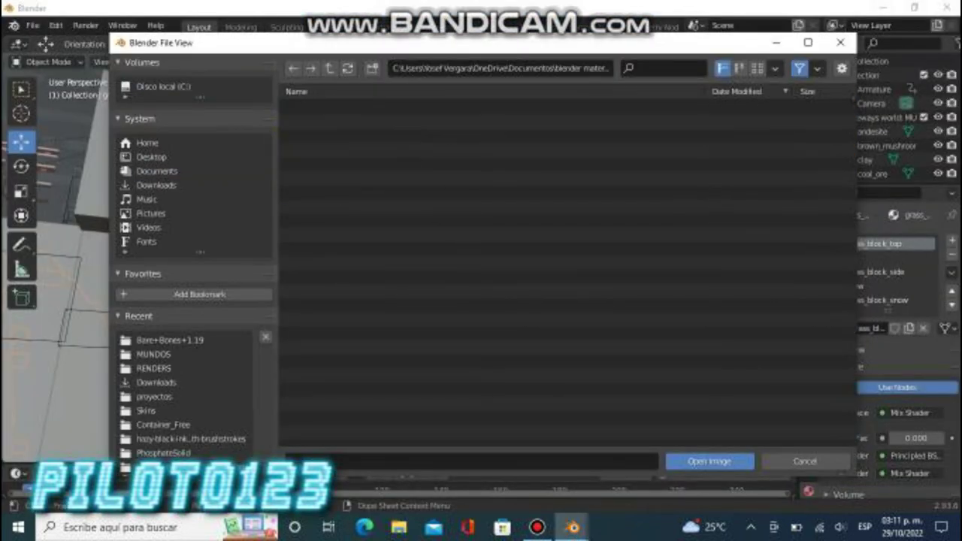
pyautogui.doubleClick(309, 164)
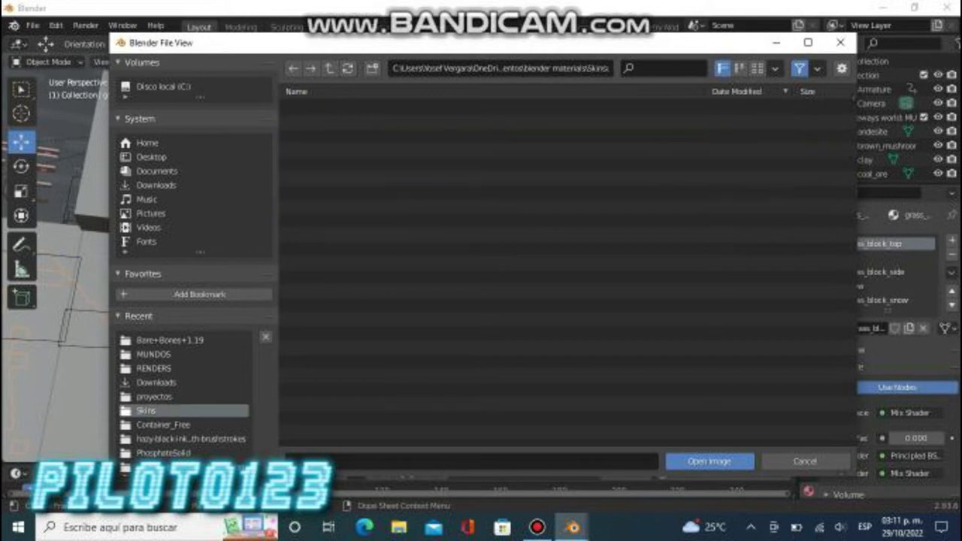
pyautogui.scroll(-1, 526, 315)
pyautogui.doubleClick(330, 388)
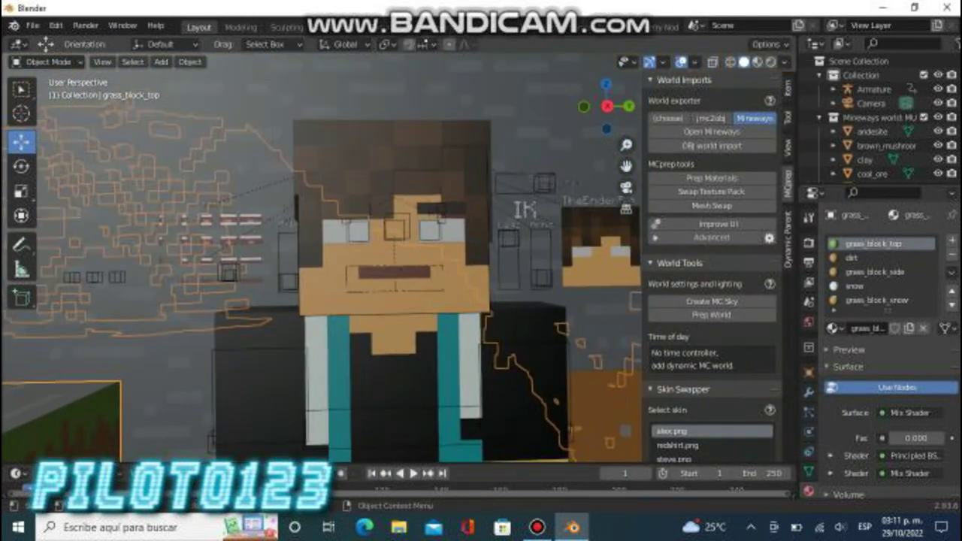
# - Put the armature in Pose Mode and move the mouth target bone to open the character's mouth
pyautogui.click(873, 89)
pyautogui.click(49, 61)
pyautogui.click(52, 109)
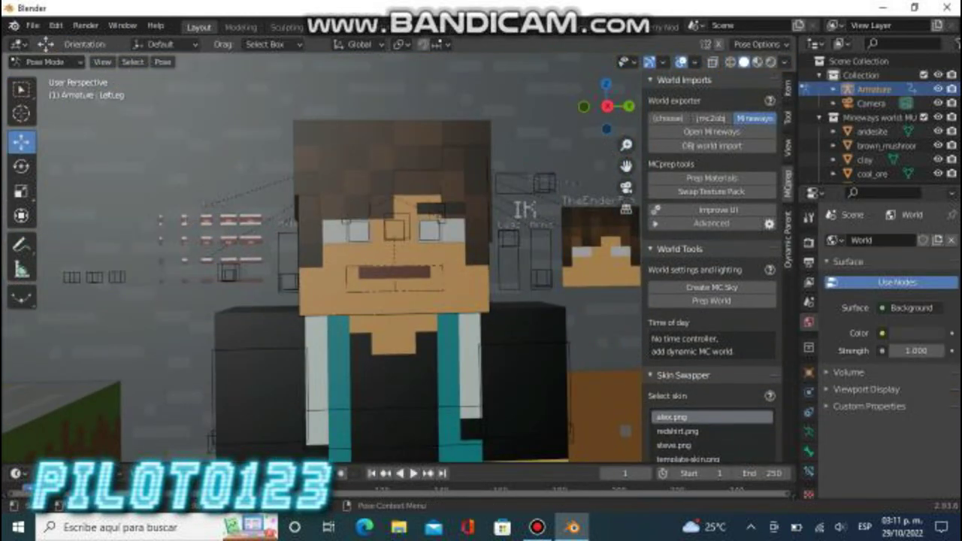
pyautogui.press('g')
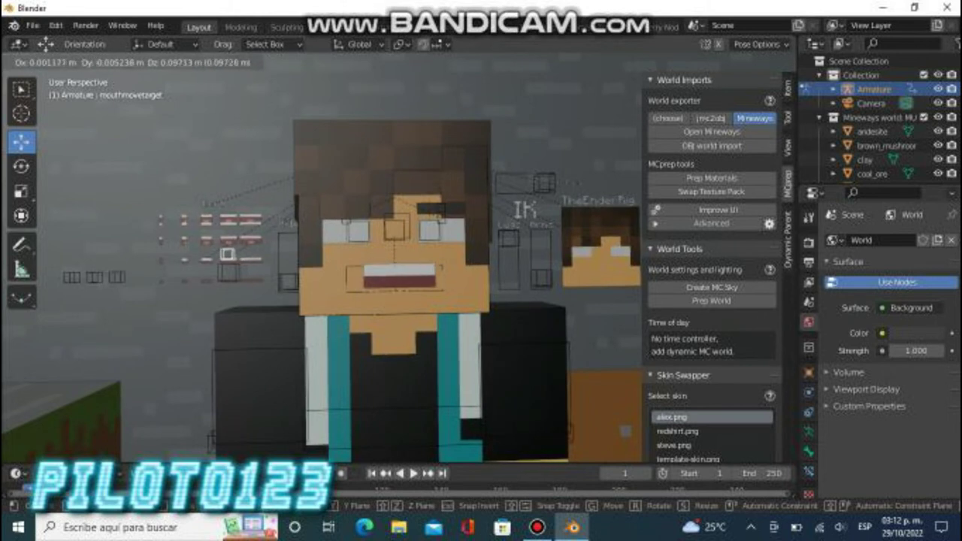
pyautogui.press('x')
pyautogui.press('Escape')
pyautogui.click(391, 279)
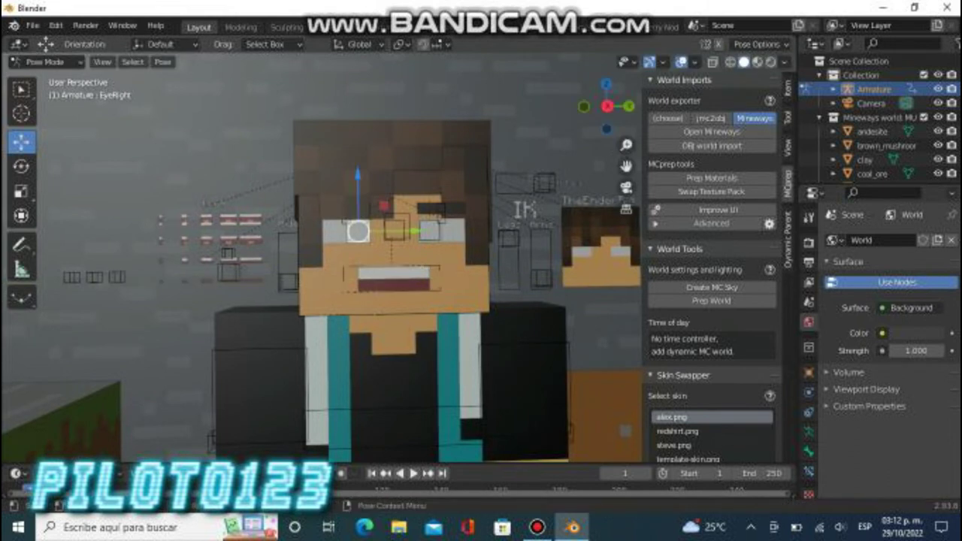
# - Move the right eye bone and the shared eyes control bone to adjust the character's gaze
pyautogui.press('g')
pyautogui.press('z')
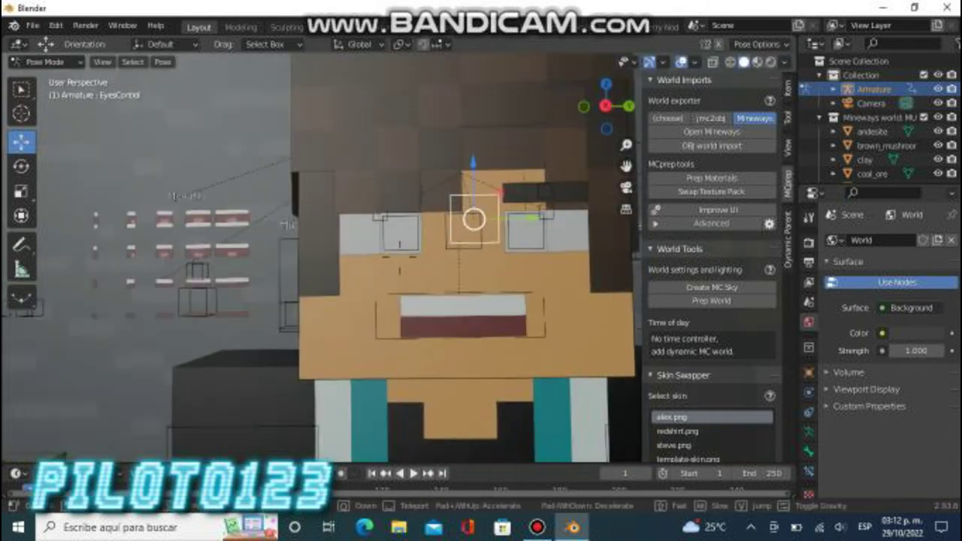
pyautogui.press('w')
pyautogui.press('Return')
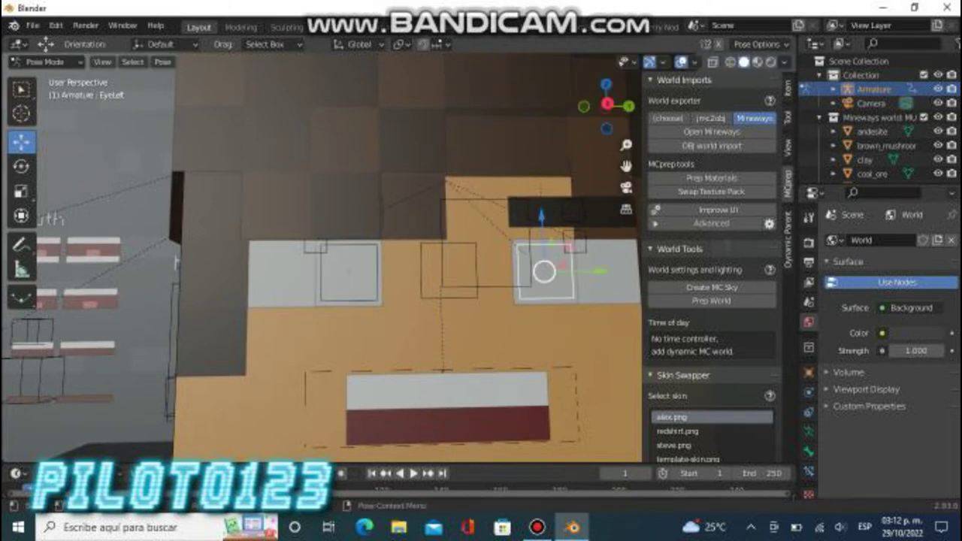
# - Adjust the position of the left eye bone on the face
pyautogui.hotkey('shift', '`')
pyautogui.press('s')
pyautogui.press('w')
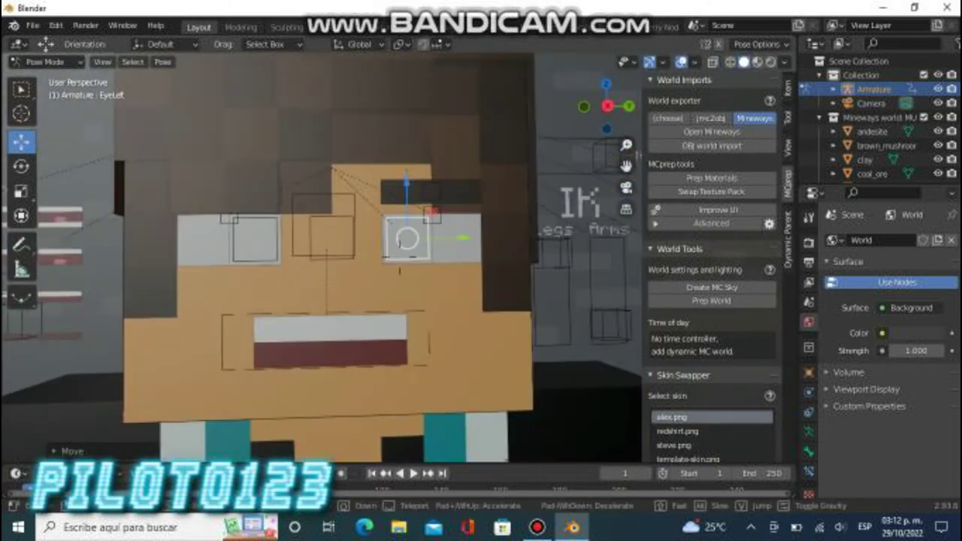
pyautogui.press('Return')
pyautogui.press('Return')
pyautogui.scroll(-4, 398, 242)
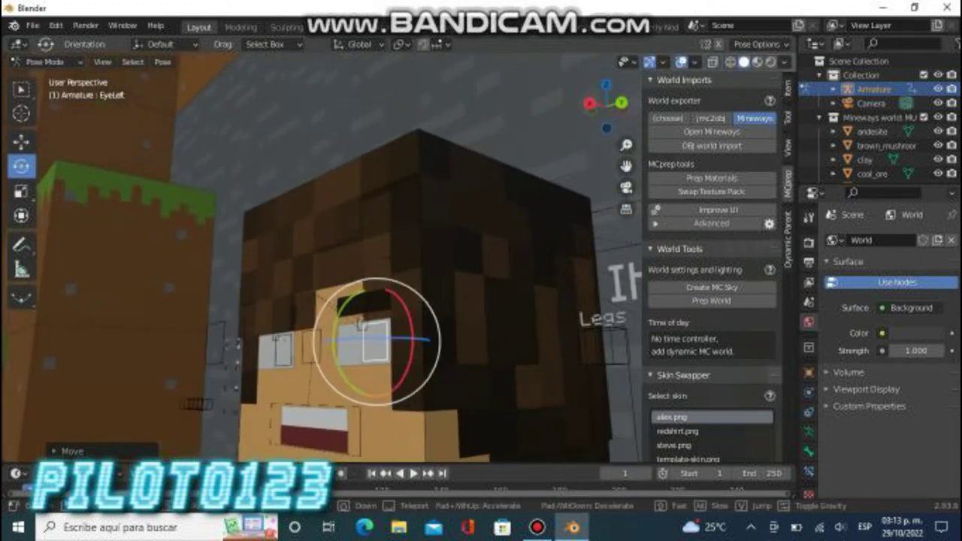
# - Rotate the left and right arm bones so both arms stretch out to the sides
pyautogui.click(343, 247)
pyautogui.moveTo(480, 300); pyautogui.dragTo(421, 286, button='middle')
pyautogui.moveTo(432, 225); pyautogui.dragTo(406, 272)
pyautogui.moveTo(450, 315); pyautogui.dragTo(503, 263, button='middle')
pyautogui.moveTo(214, 248); pyautogui.dragTo(215, 226)
# - Move the left leg IK control sideways off the block and rotate it about -11° around Z
pyautogui.hotkey('shift', '`')
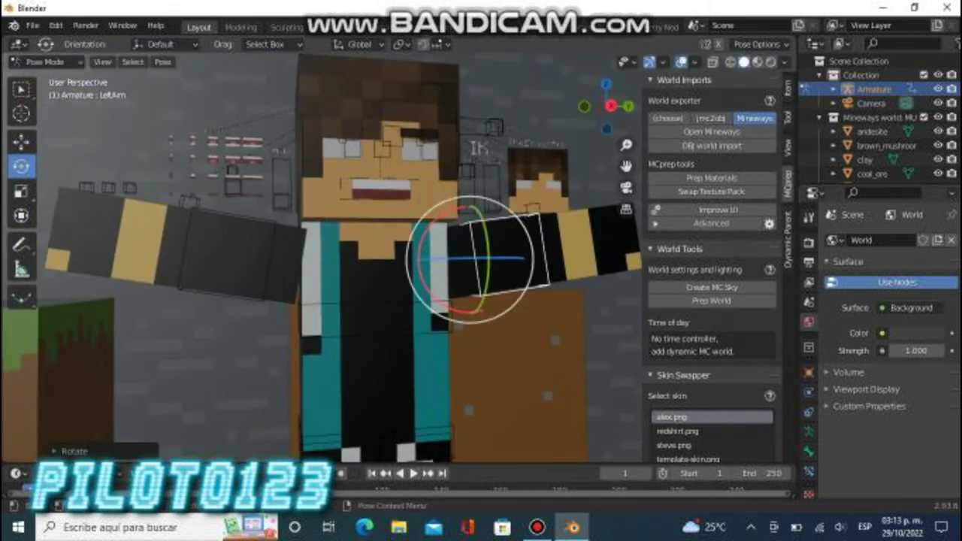
pyautogui.press('Return')
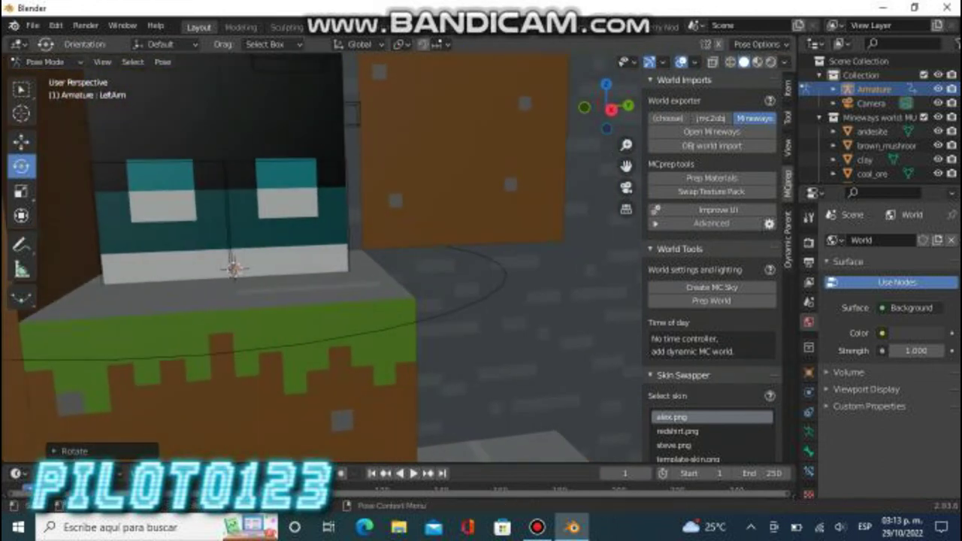
pyautogui.press('g')
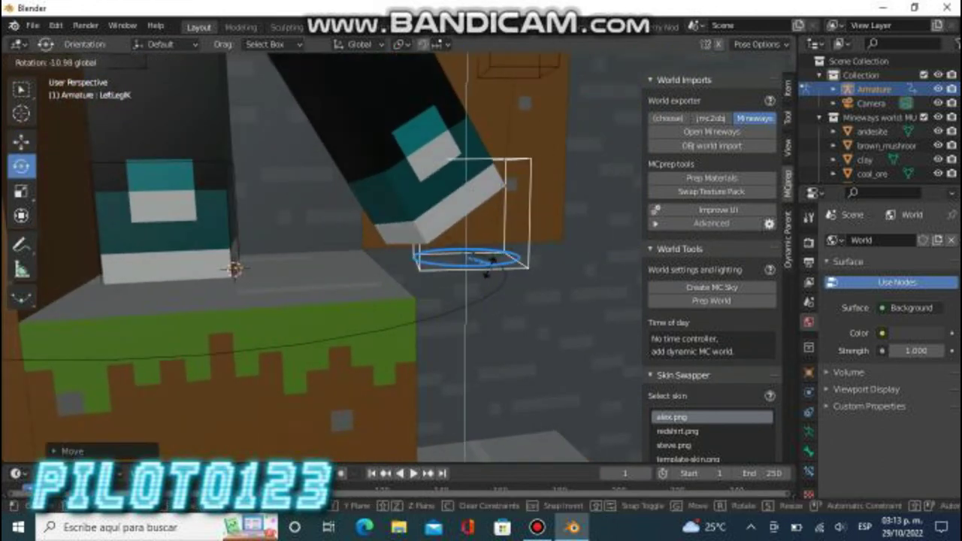
pyautogui.click(490, 261)
# - Rotate the arm bones to bring the arms down, turning the right arm about 48° around X
pyautogui.hotkey('shift', '`')
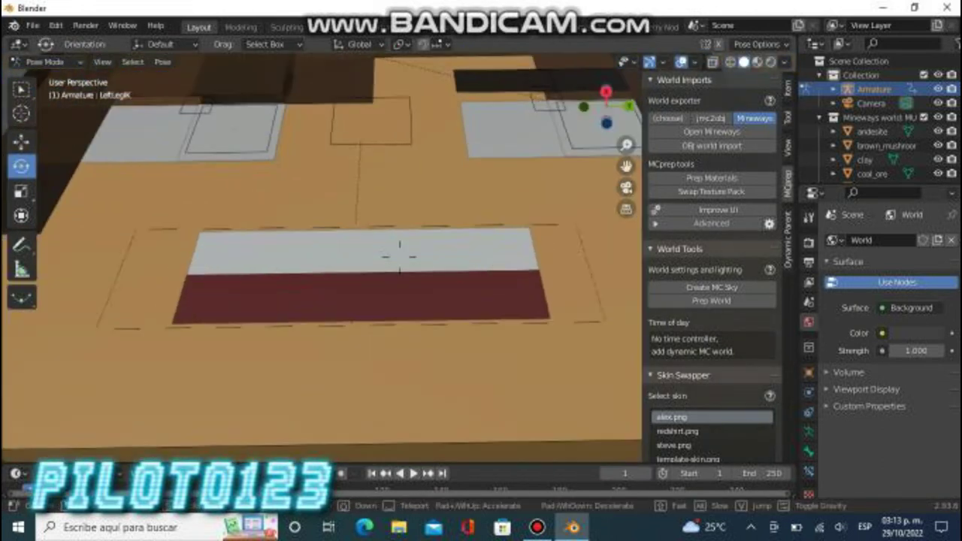
pyautogui.press('Escape')
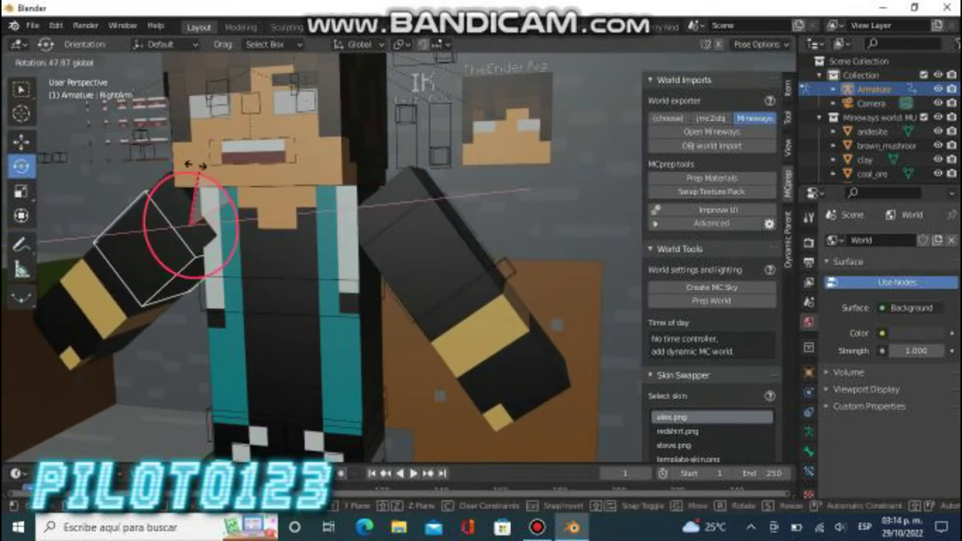
pyautogui.moveTo(449, 185); pyautogui.dragTo(383, 398, button='middle')
pyautogui.press('r')
pyautogui.press('Return')
# - Rotate the pelvis and body bones so the character's upper body leans forward over the legs
pyautogui.hotkey('shift', '`')
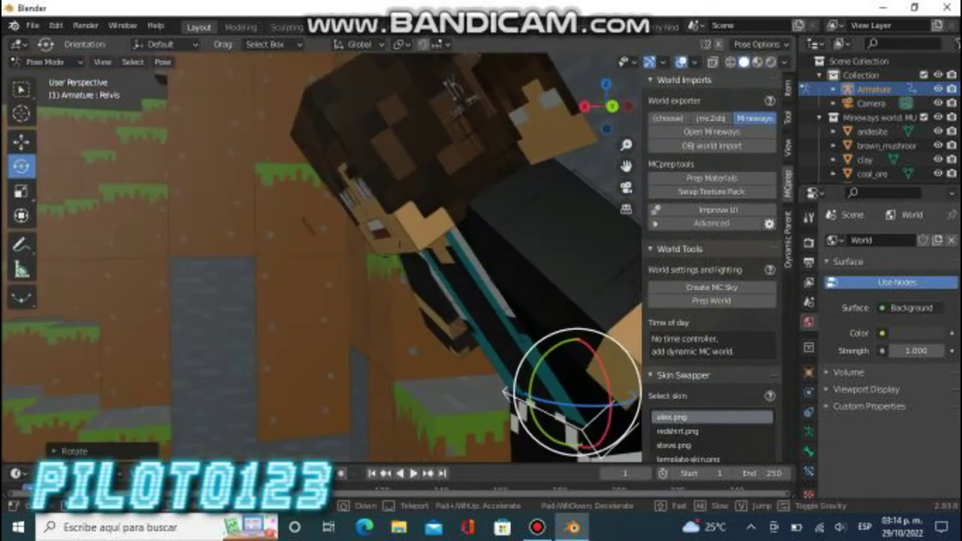
pyautogui.click(505, 390)
pyautogui.press('r')
pyautogui.press('Escape')
pyautogui.hotkey('shift', '`')
pyautogui.click(437, 276)
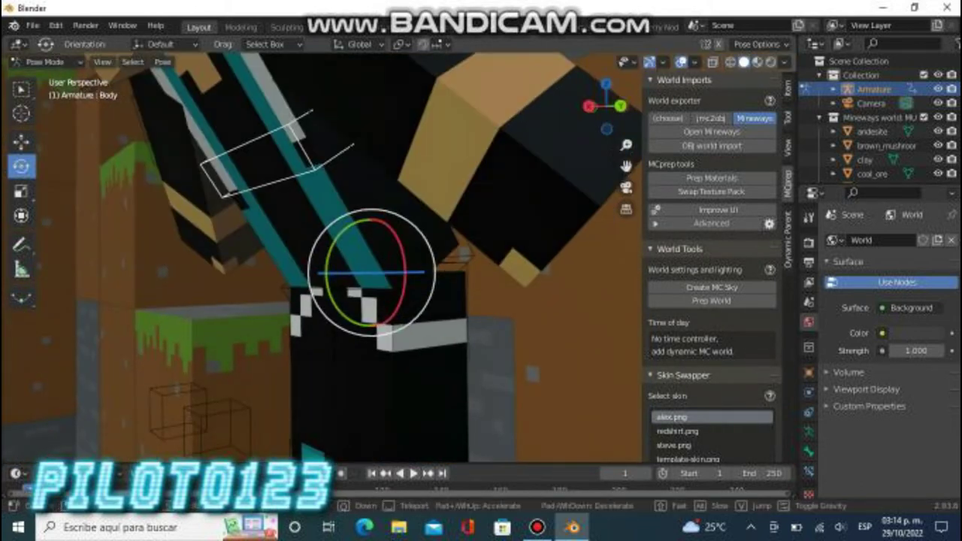
# - Move the right eye, left eye and shared eyes controls to adjust the direction of the character's gaze
pyautogui.hotkey('shift', '`')
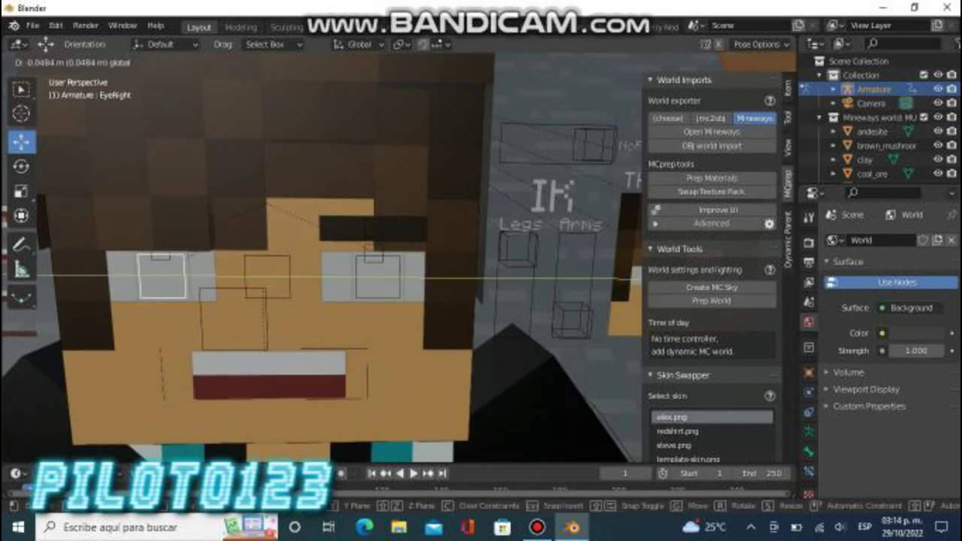
pyautogui.press('Return')
pyautogui.hotkey('shift', '`')
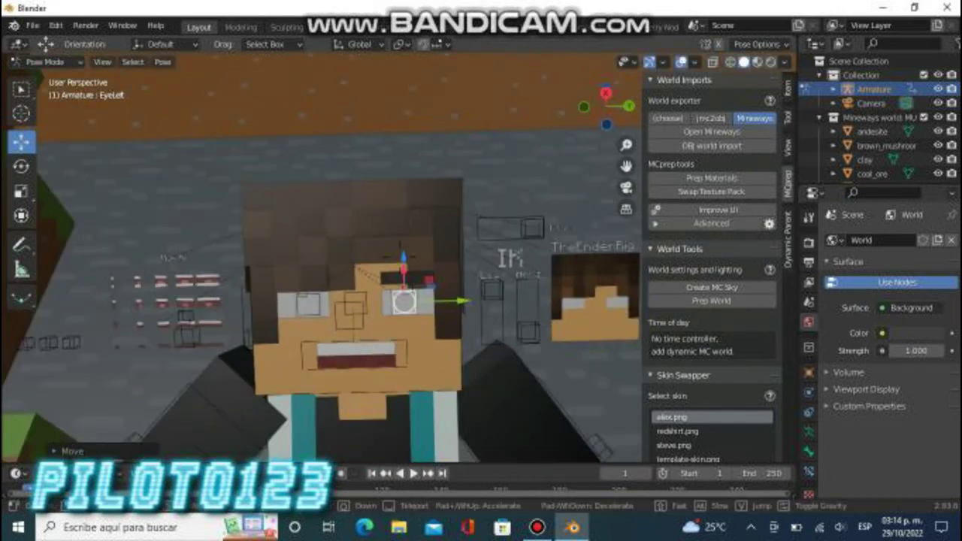
pyautogui.press('Return')
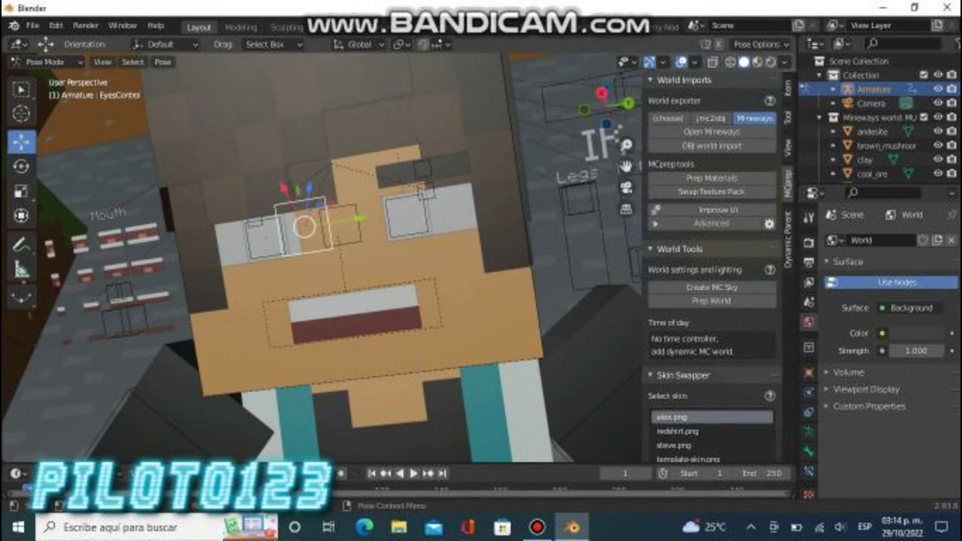
pyautogui.press('Return')
# - Move the leg IK controls to reposition the character's feet on the grass block, and switch to Object Mode
pyautogui.hotkey('shift', '`')
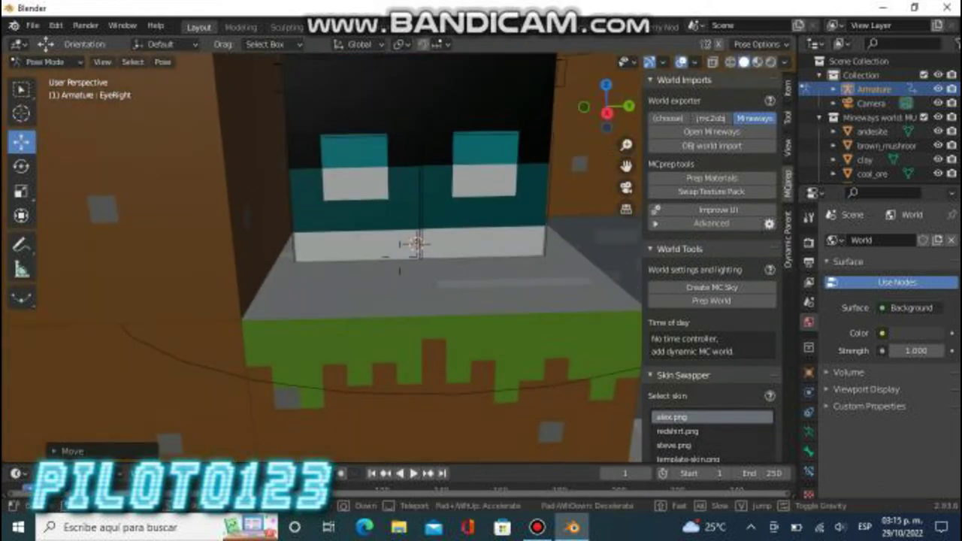
pyautogui.click(411, 248)
pyautogui.press('g')
pyautogui.press('Return')
pyautogui.click(473, 240)
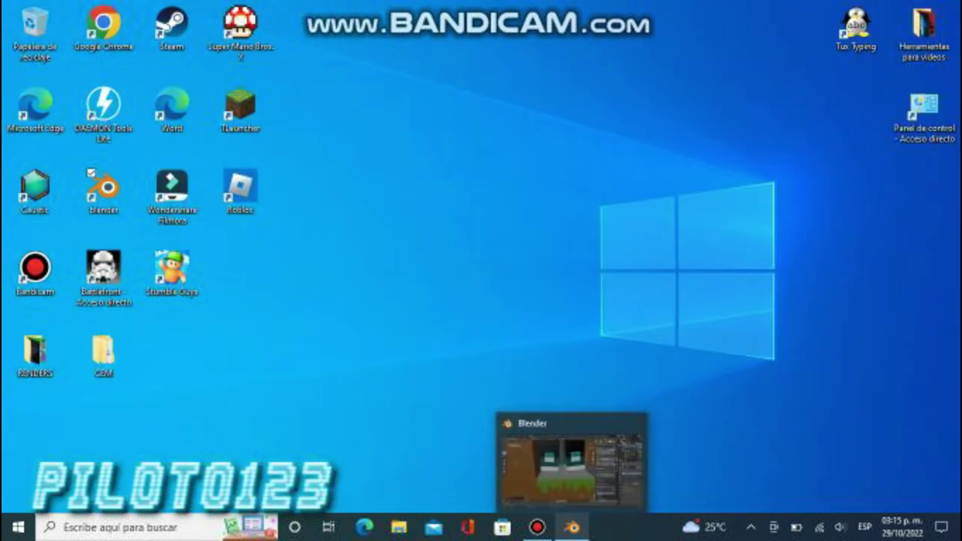
pyautogui.hotkey('shift', '`')
pyautogui.press('Return')
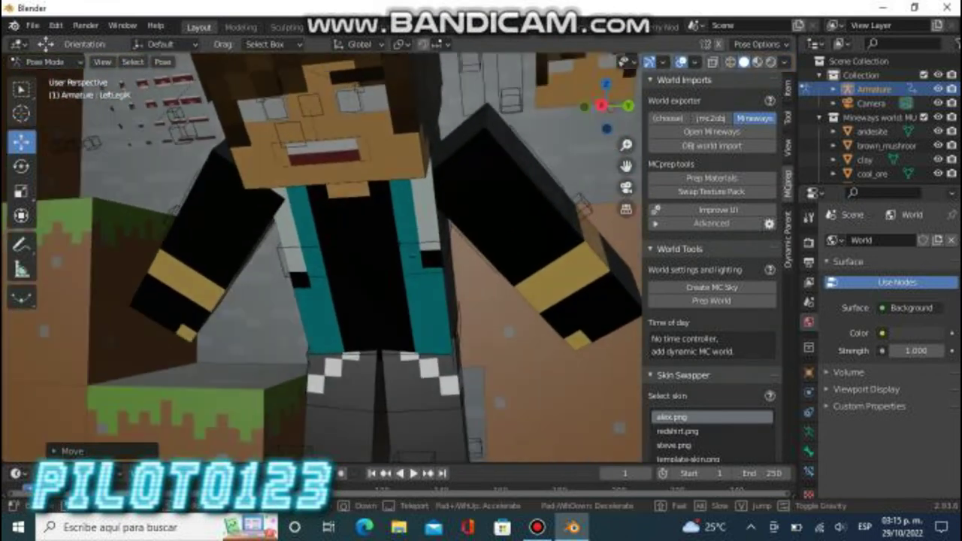
pyautogui.press('s')
pyautogui.press('Return')
pyautogui.click(45, 62)
pyautogui.click(45, 74)
pyautogui.click(173, 211)
# - Rotate the right and left arm bones slightly in Pose Mode and save the project
pyautogui.hotkey('shift', '`')
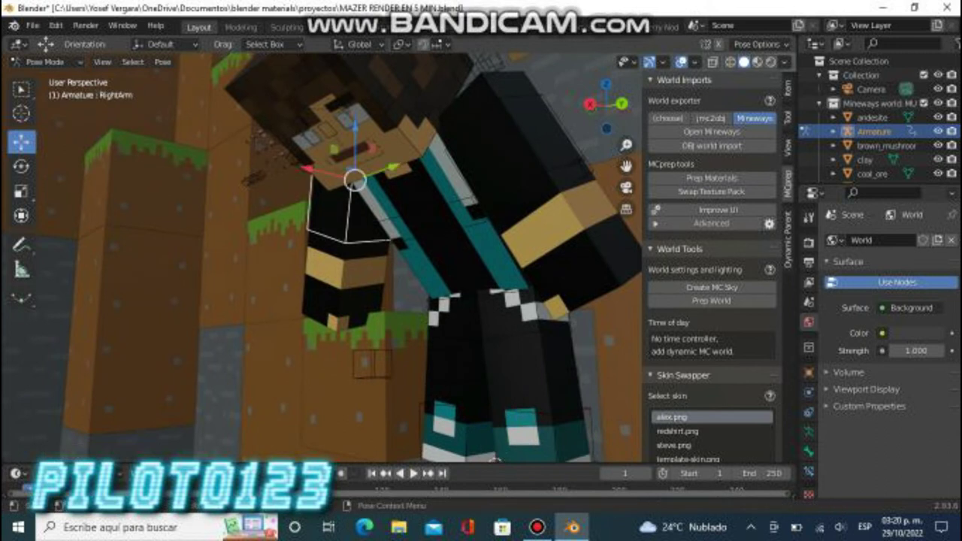
pyautogui.moveTo(318, 144); pyautogui.dragTo(322, 140)
pyautogui.click(499, 124)
pyautogui.moveTo(469, 120)
pyautogui.mouseDown()
pyautogui.moveTo(481, 98)
pyautogui.moveTo(473, 113)
pyautogui.mouseUp()
pyautogui.click(32, 25)
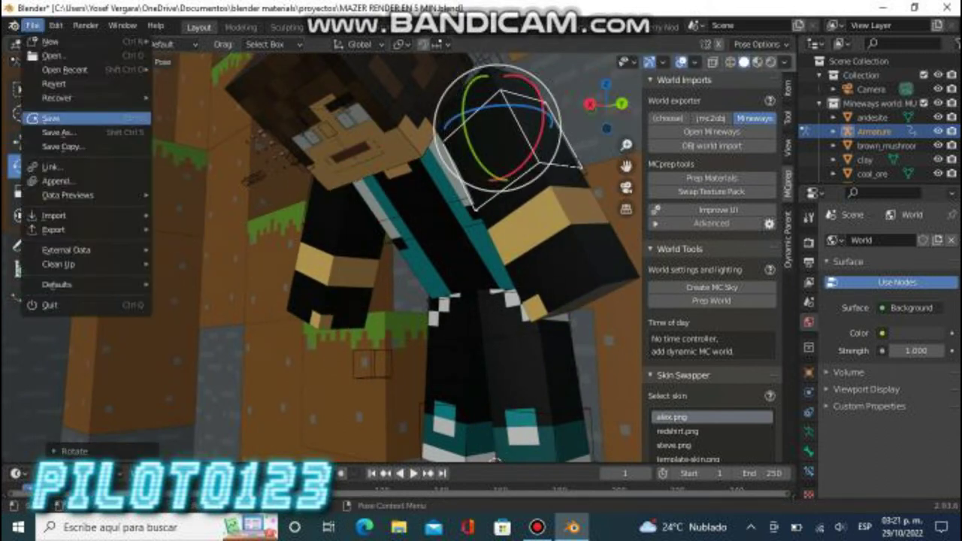
pyautogui.click(53, 114)
# - Adjust the right eye control and raise the mouth shape control on the face rig to open the mouth
pyautogui.press('w')
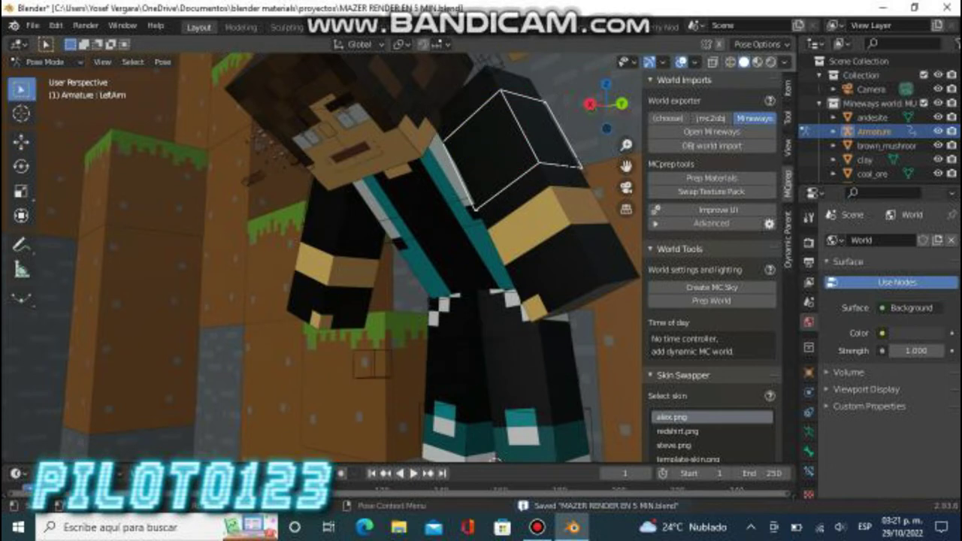
pyautogui.press('w')
pyautogui.press('Return')
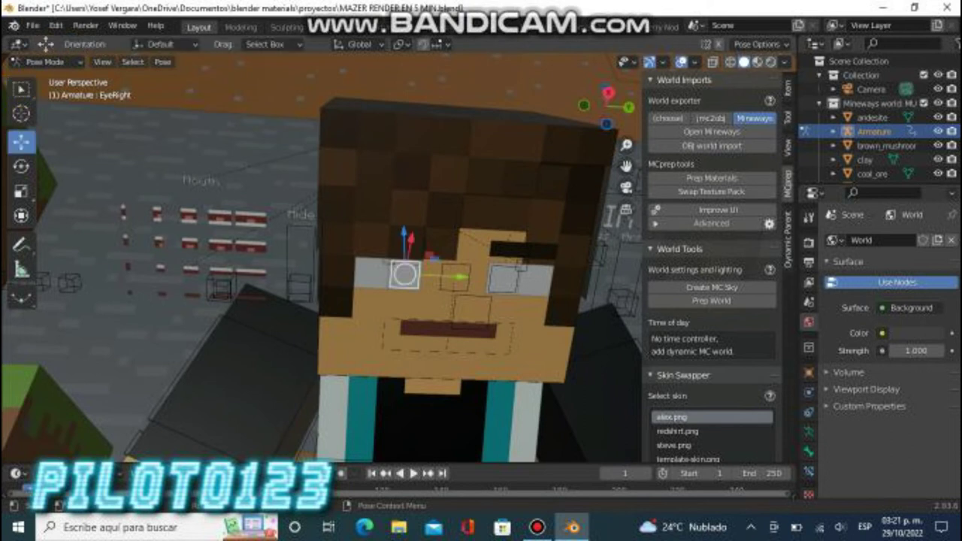
pyautogui.moveTo(222, 293); pyautogui.dragTo(220, 275)
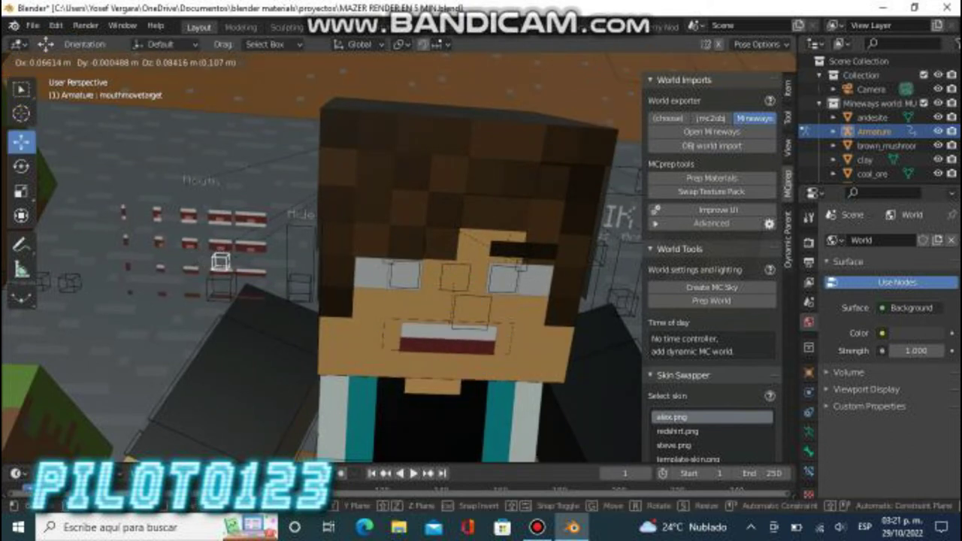
pyautogui.moveTo(220, 263); pyautogui.dragTo(220, 264)
# - Shift the mouth bone slightly sideways on the face and rotate it into a tilted expression
pyautogui.moveTo(447, 336); pyautogui.dragTo(441, 336)
pyautogui.moveTo(499, 308); pyautogui.dragTo(481, 308)
# - Rotate the head bone slightly and save the project
pyautogui.hotkey('shift', '`')
pyautogui.press('s')
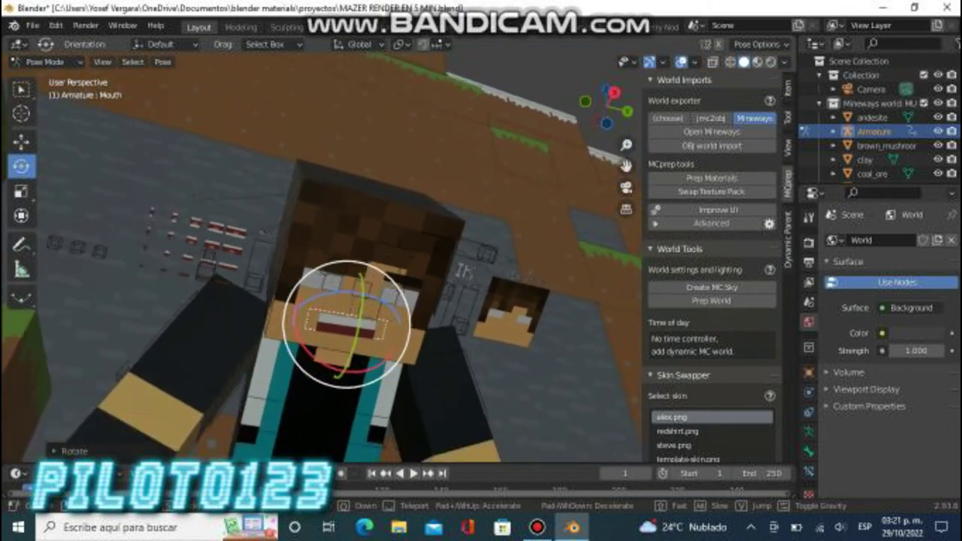
pyautogui.press('w')
pyautogui.press('s')
pyautogui.press('w')
pyautogui.press('s')
pyautogui.press('w')
pyautogui.press('Return')
pyautogui.moveTo(317, 201); pyautogui.dragTo(318, 202)
pyautogui.hotkey('ctrl', 's')
# - Create an MCprep sky in Object Mode using Dynamic sky + shader sun/moon with clouds and initial suns removed, and save the project
pyautogui.hotkey('shift', '`')
pyautogui.press('w')
pyautogui.press('Return')
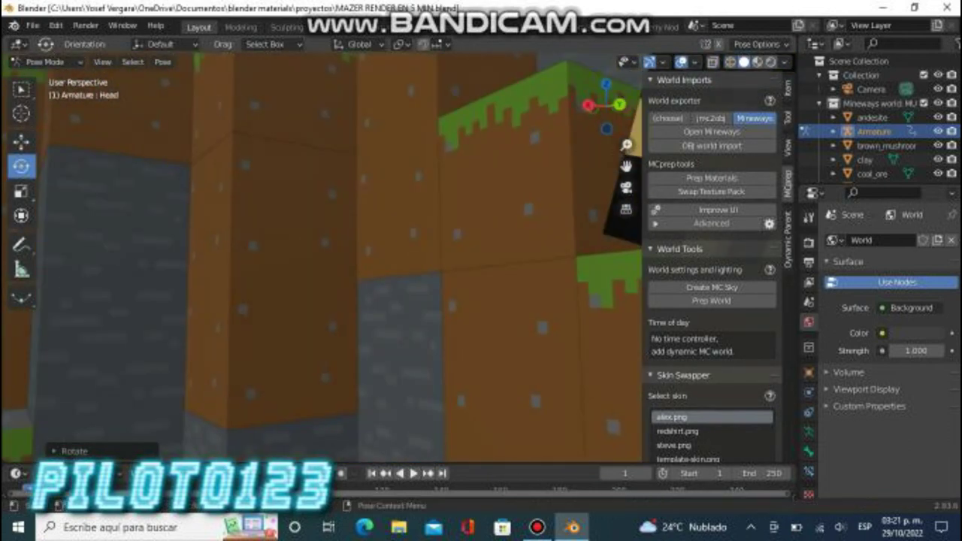
pyautogui.click(51, 78)
pyautogui.click(711, 300)
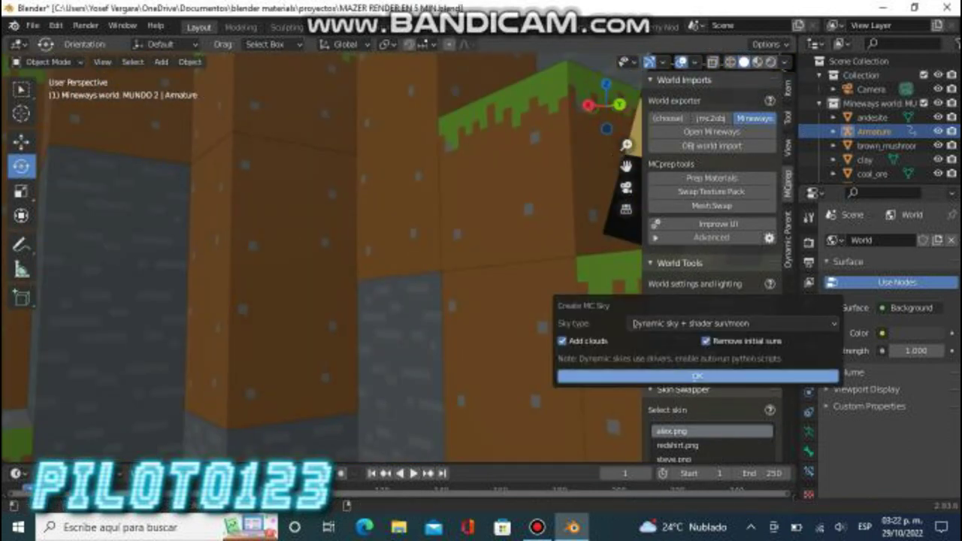
pyautogui.click(732, 323)
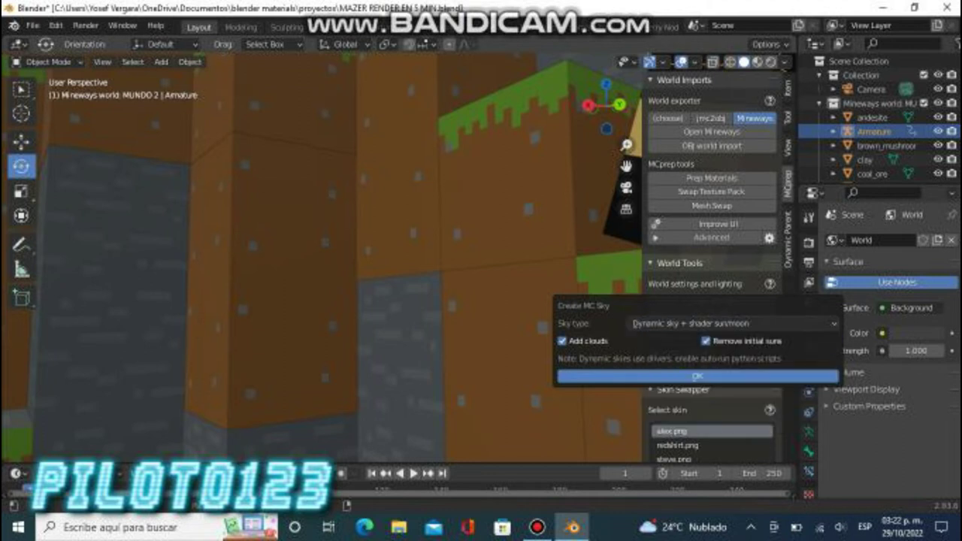
pyautogui.press('Return')
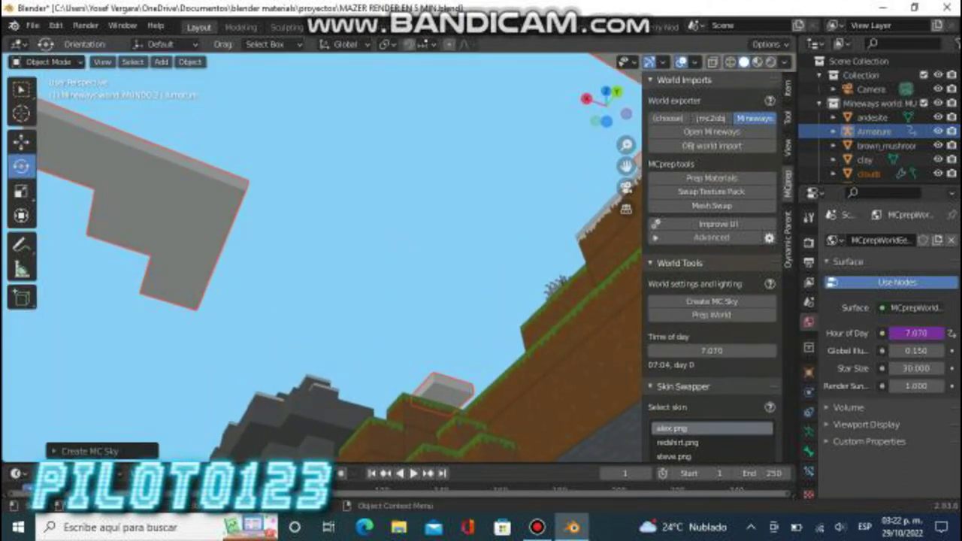
pyautogui.click(33, 24)
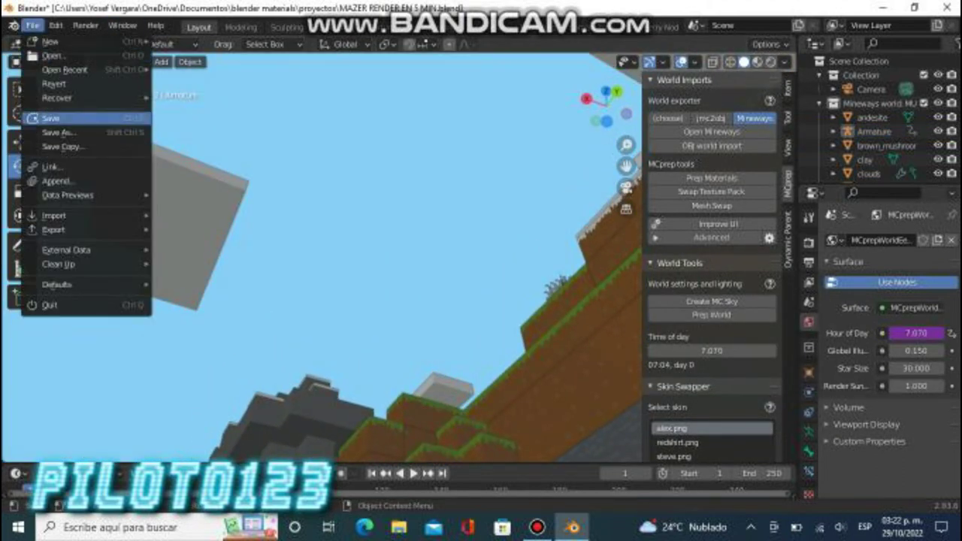
pyautogui.click(45, 119)
pyautogui.press('KP_Decimal')
pyautogui.hotkey('shift', 'a')
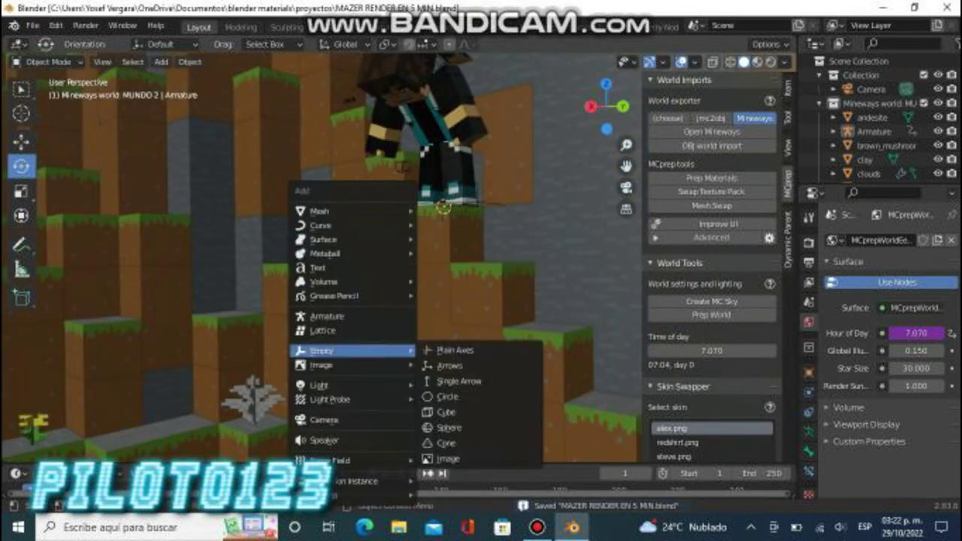
pyautogui.click(323, 419)
pyautogui.press('KP_0')
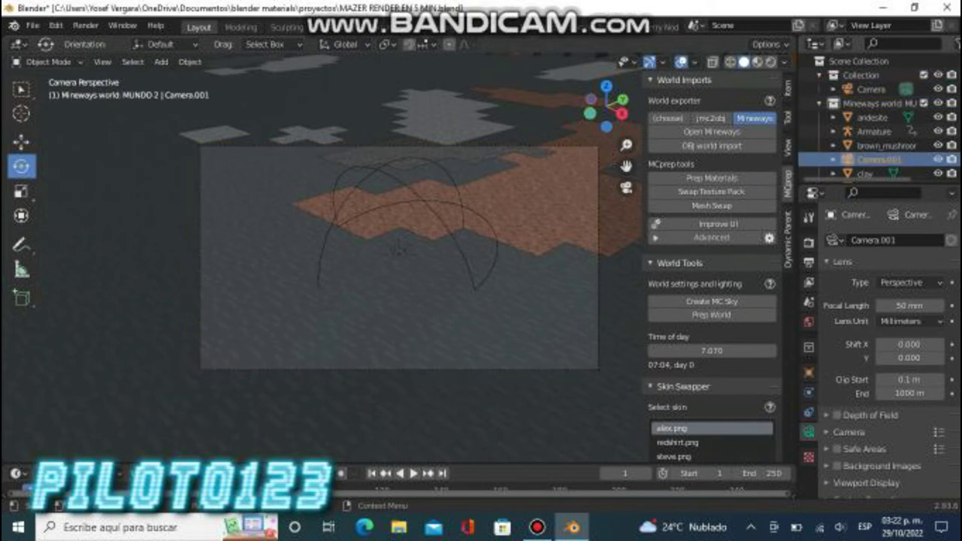
pyautogui.press('Delete')
# - Fly the original scene camera to the character and frame its upper body from the front with both arms in shot
pyautogui.click(870, 88)
pyautogui.hotkey('shift', '`')
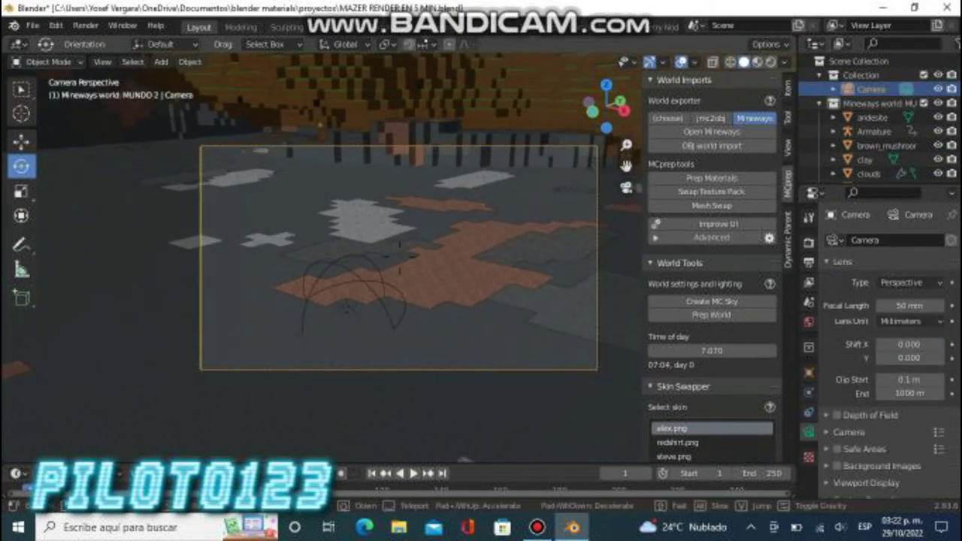
pyautogui.press('s')
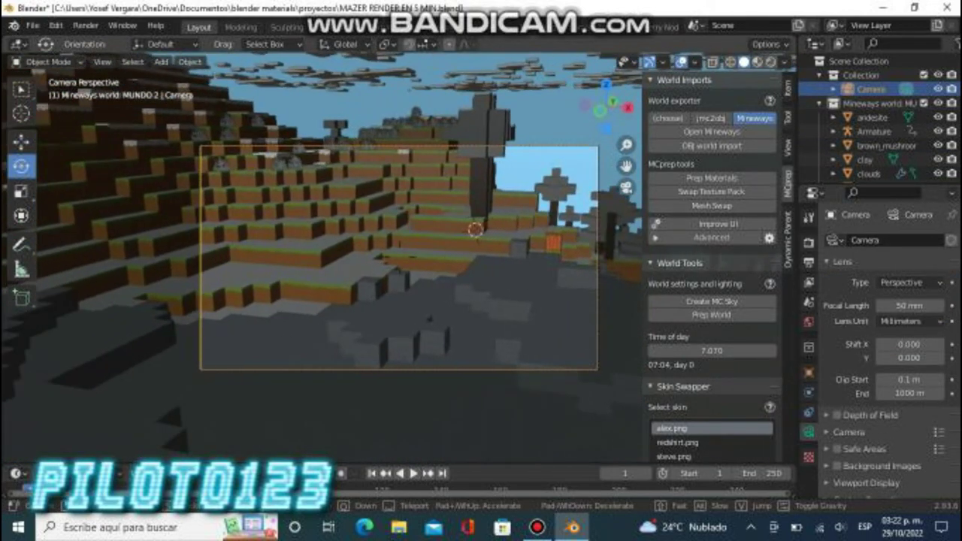
pyautogui.press('w')
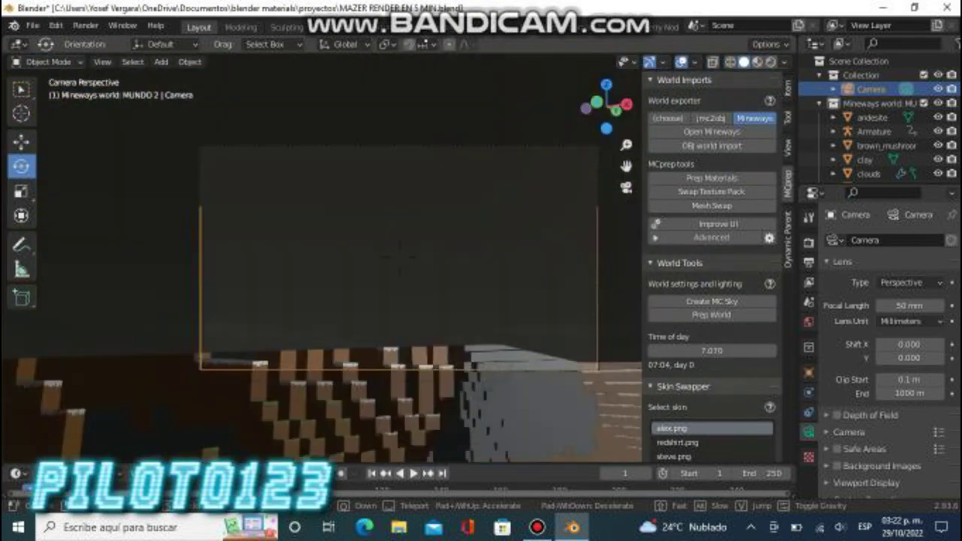
pyautogui.press('w')
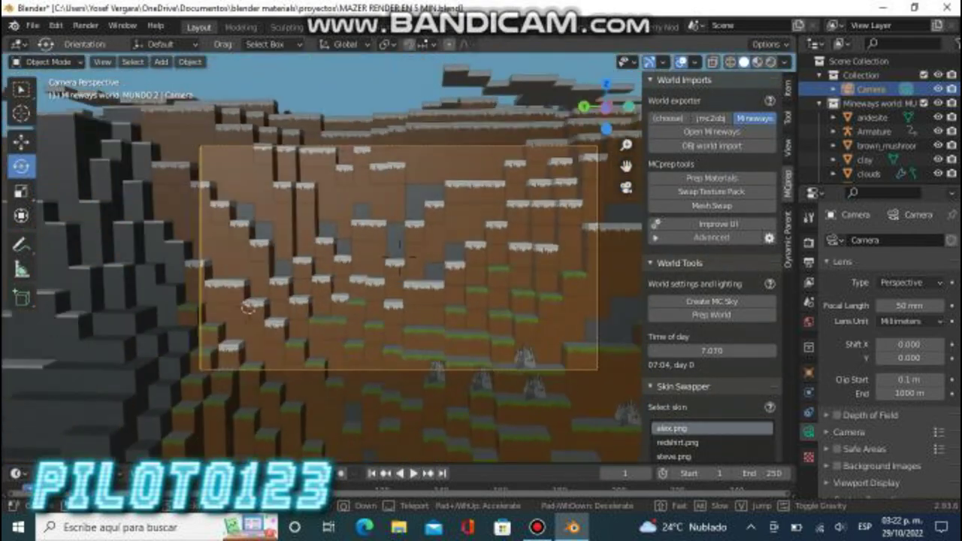
pyautogui.press('w')
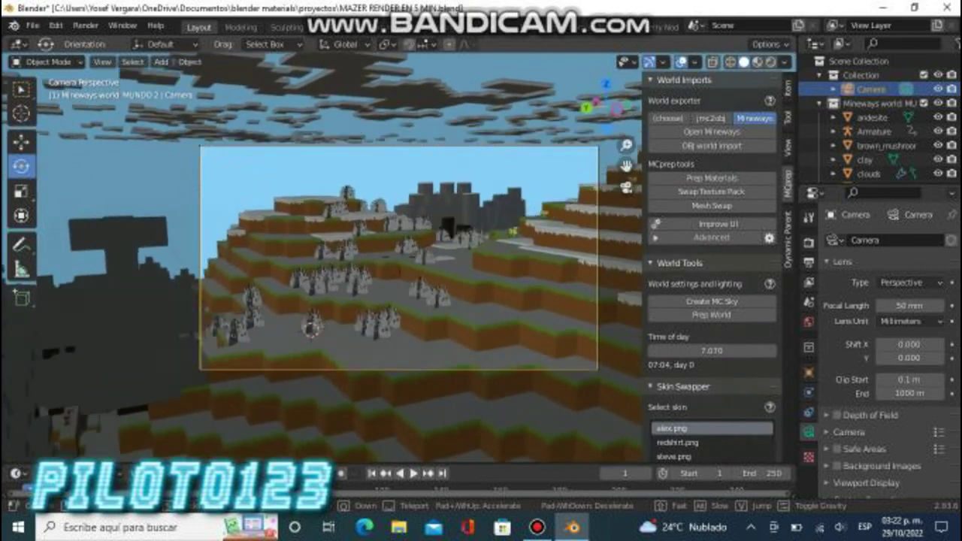
pyautogui.press('w')
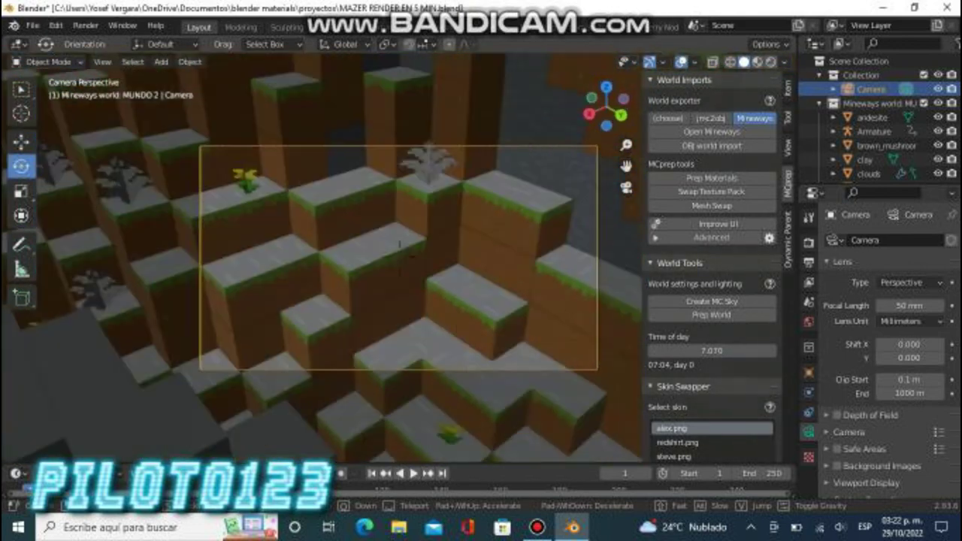
pyautogui.press('s')
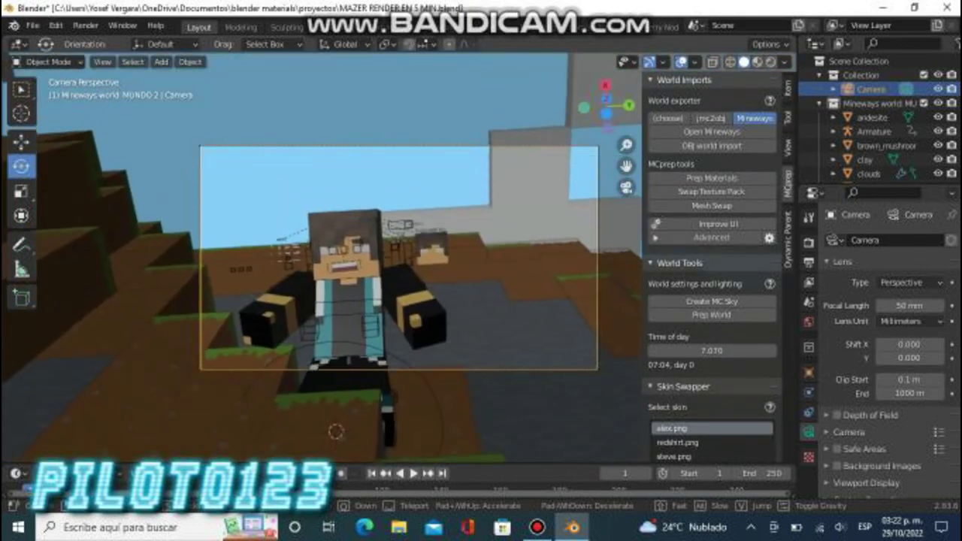
pyautogui.press('w')
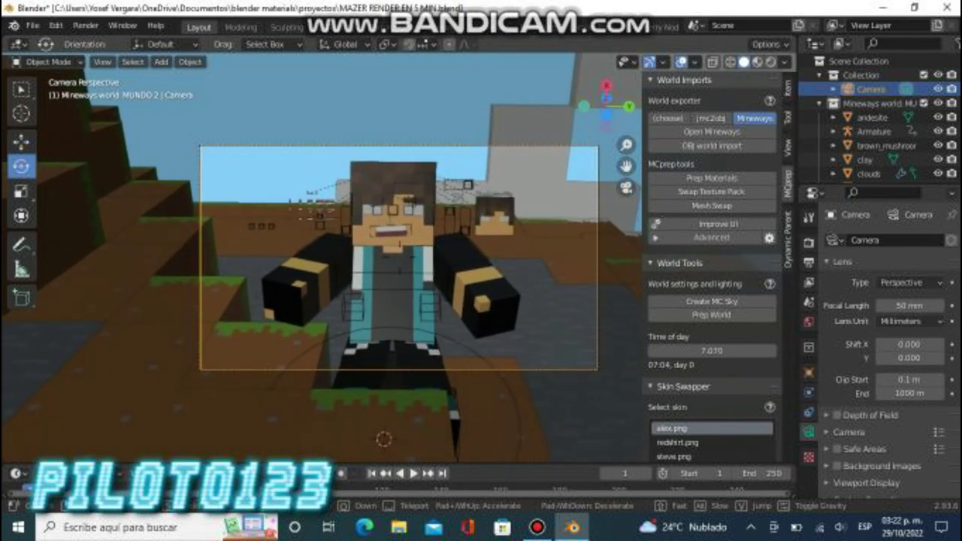
# - Save the project and set the Cycles device to GPU Compute with 1 render sample
pyautogui.click(808, 242)
pyautogui.hotkey('ctrl', 's')
pyautogui.click(894, 287)
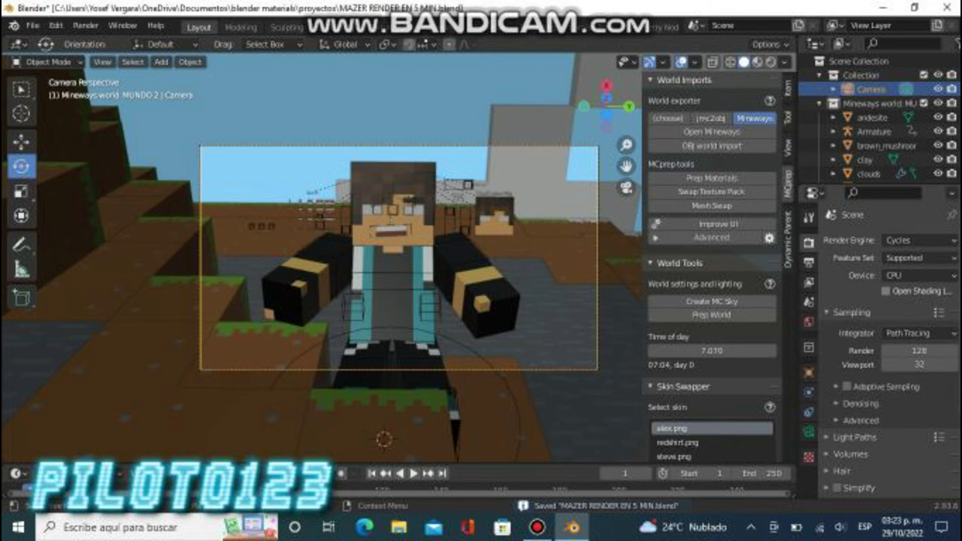
pyautogui.click(910, 307)
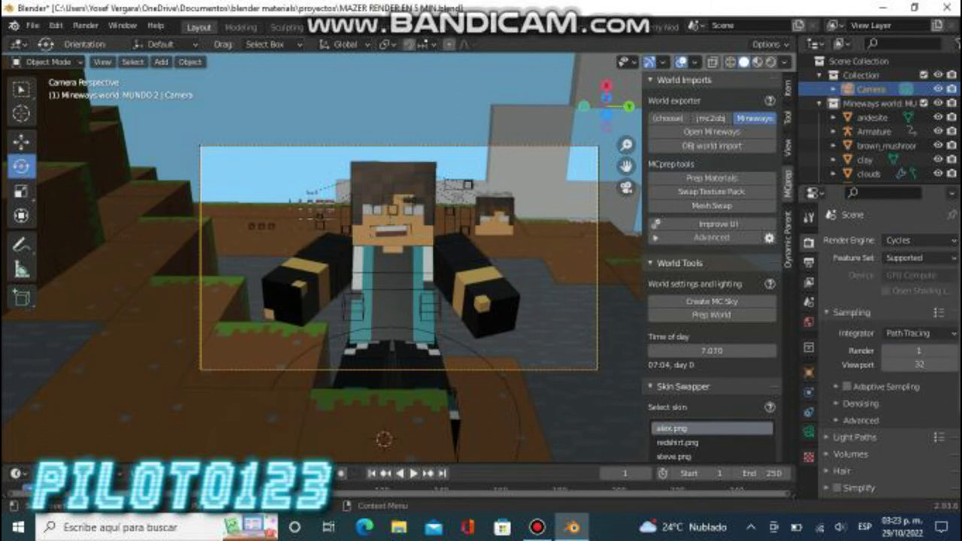
# - Enable the Denoising Data pass for the view layer and expand the render denoising settings
pyautogui.click(808, 263)
pyautogui.click(808, 282)
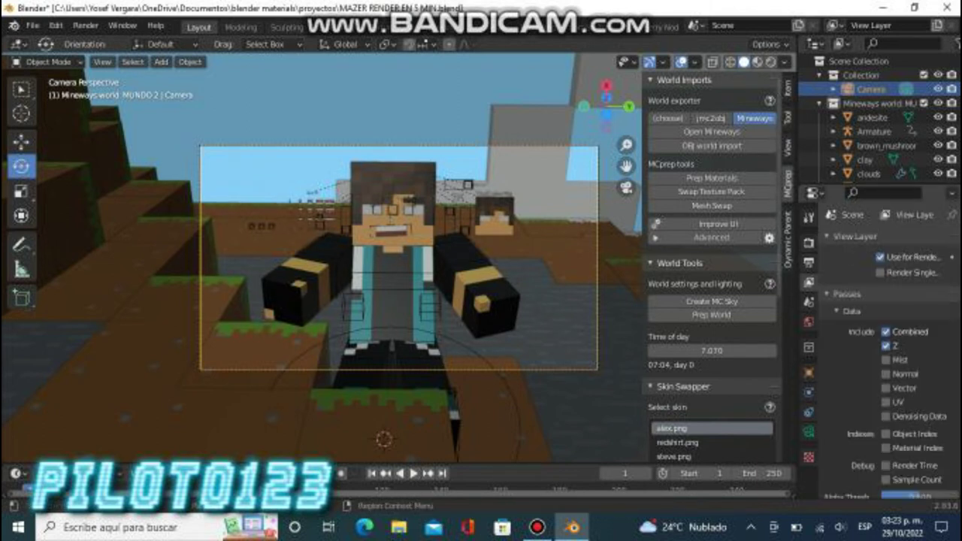
pyautogui.click(808, 243)
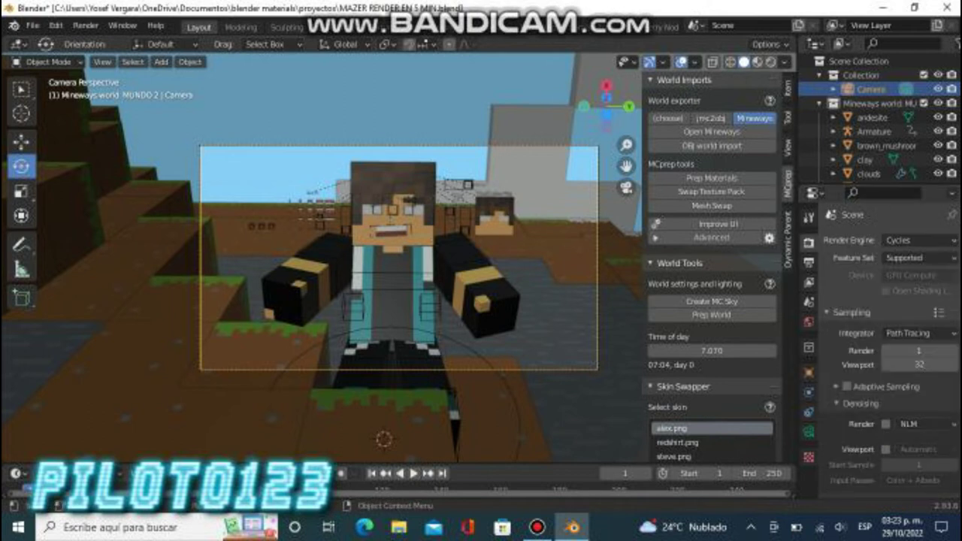
# - Enable compositing nodes, move the Composite node aside and insert a Denoise node between Render Layers and Composite
pyautogui.click(594, 27)
pyautogui.click(155, 44)
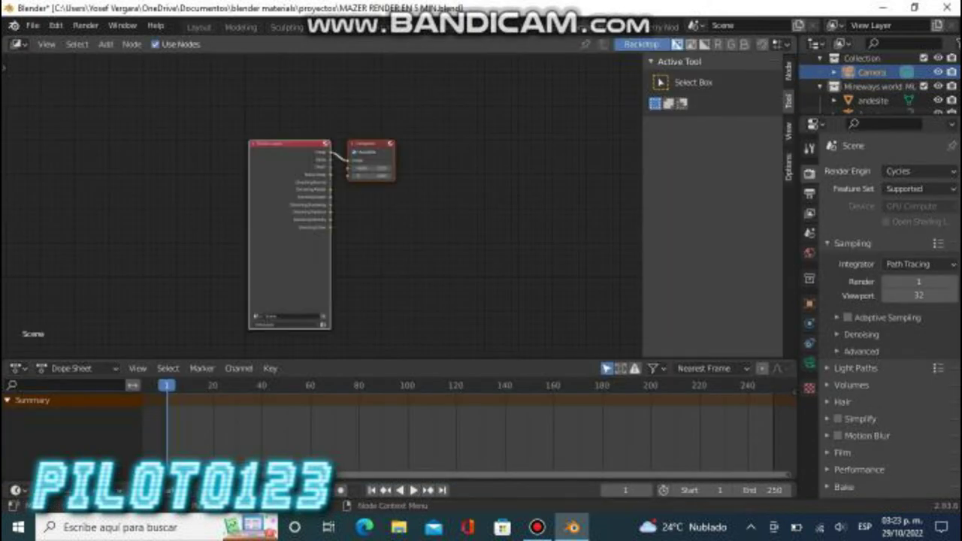
pyautogui.press('g')
pyautogui.hotkey('shift', 'a')
pyautogui.press('Return')
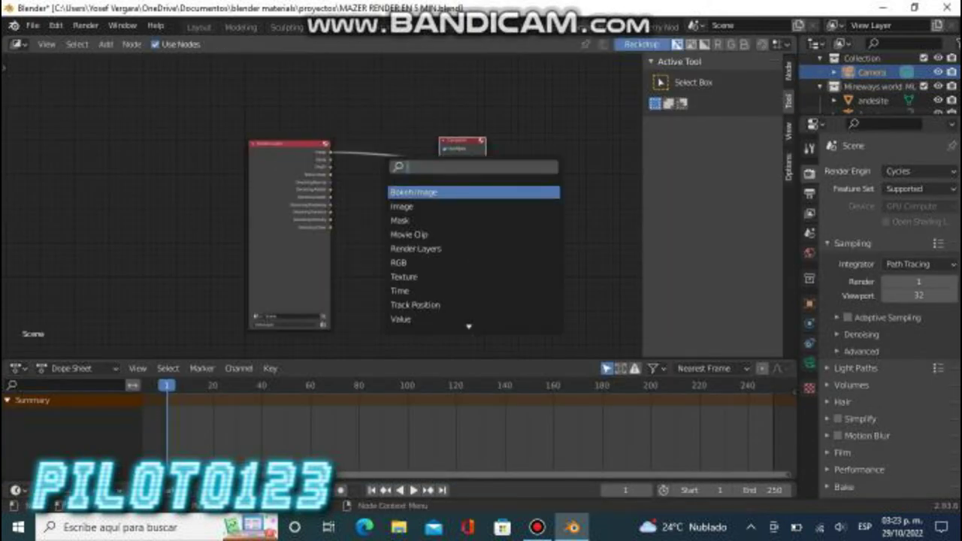
pyautogui.press('Return')
pyautogui.click(406, 188)
# - Link Denoising Normal and Denoising Albedo into the Denoise node, and add a Viewer node fed by the Render Layers image
pyautogui.scroll(3, 405, 187)
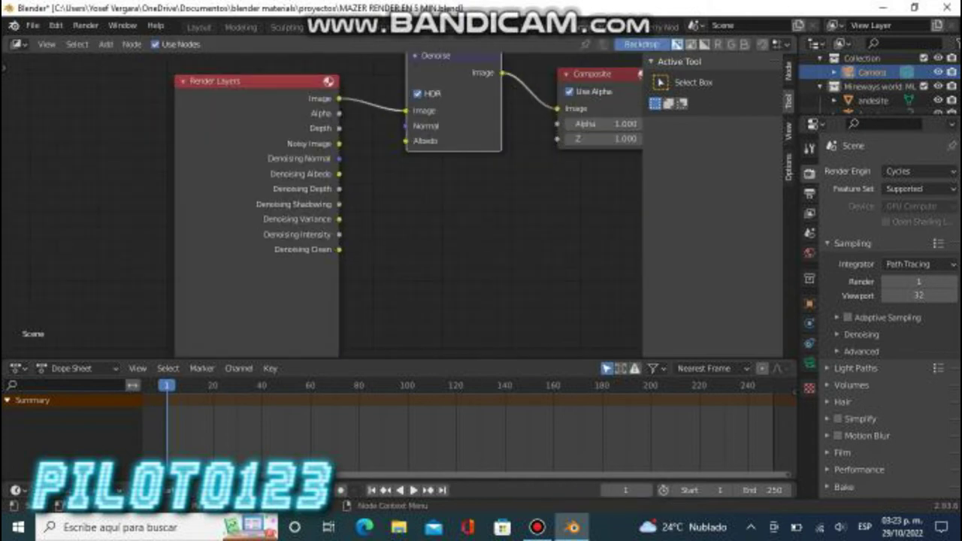
pyautogui.hotkey('shift', 'a')
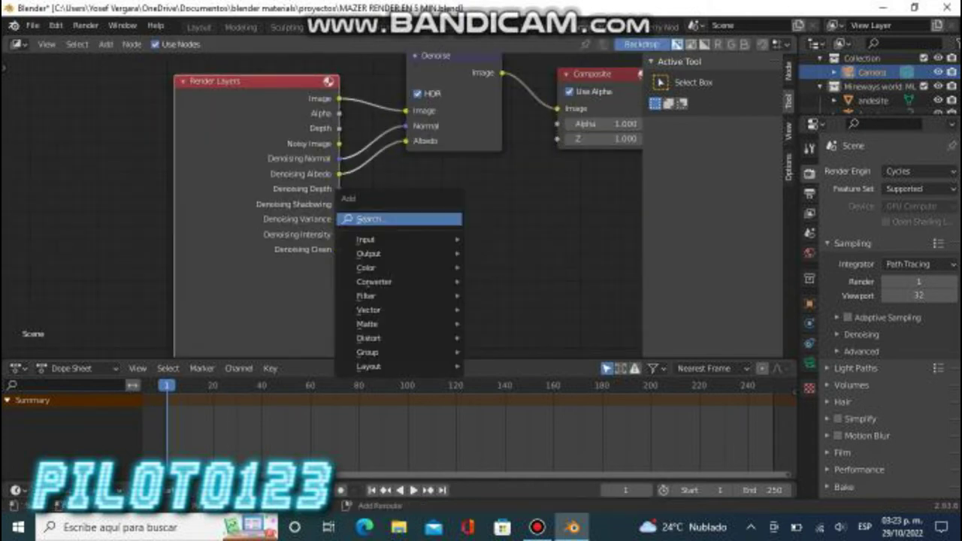
pyautogui.press('Return')
pyautogui.write('ie')
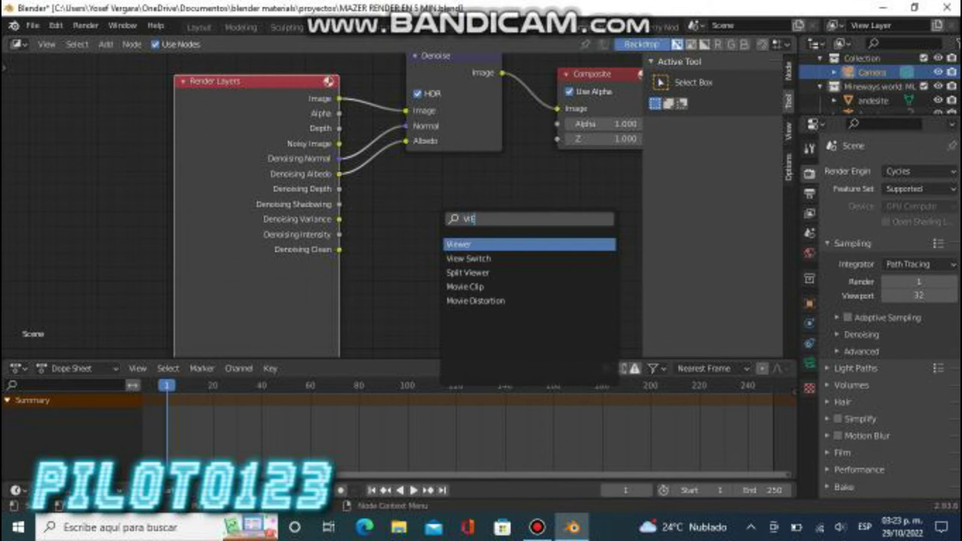
pyautogui.press('Return')
pyautogui.click(457, 232)
pyautogui.moveTo(339, 99); pyautogui.dragTo(409, 237)
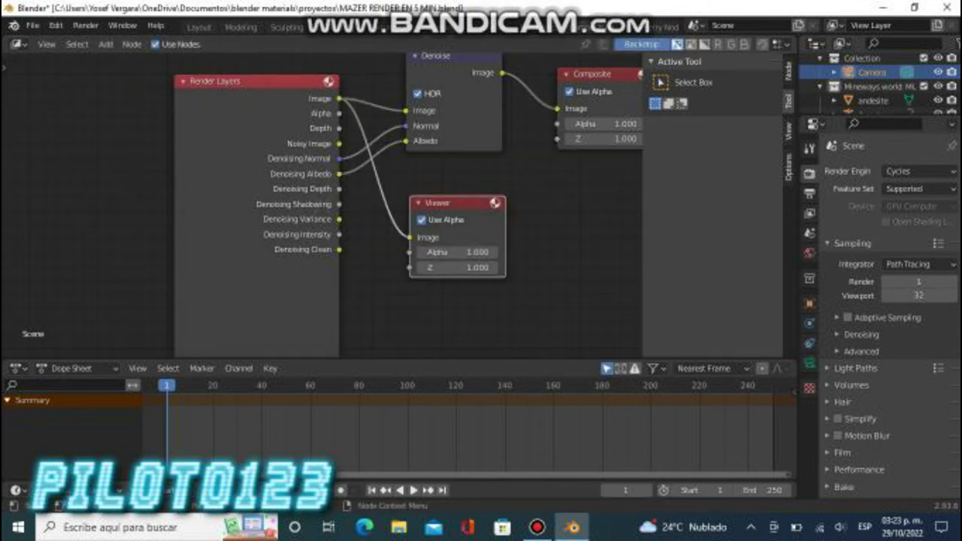
# - Return to the Layout workspace and save the project
pyautogui.click(199, 26)
pyautogui.click(32, 25)
pyautogui.click(50, 118)
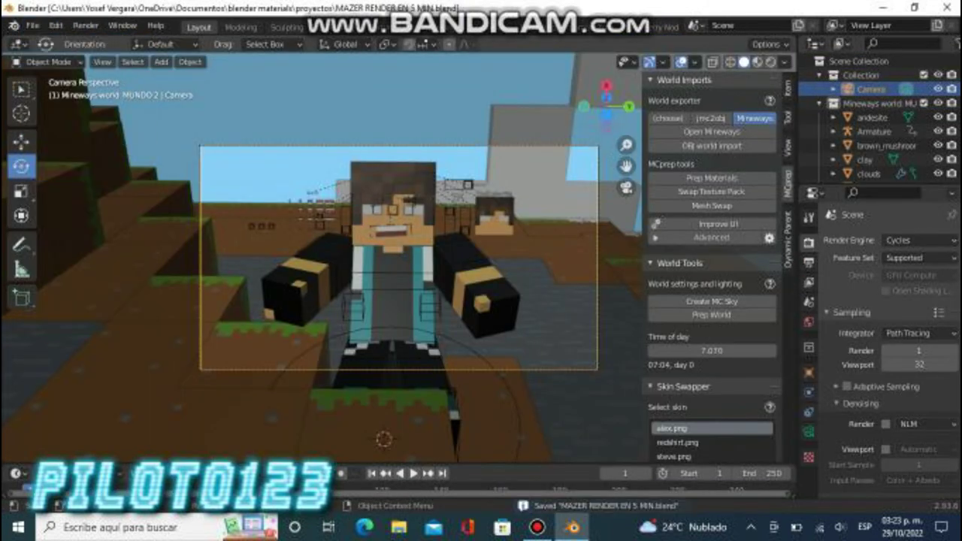
# - Fine-tune the camera's aim on the character with fly navigation and save the project again
pyautogui.hotkey('shift', '`')
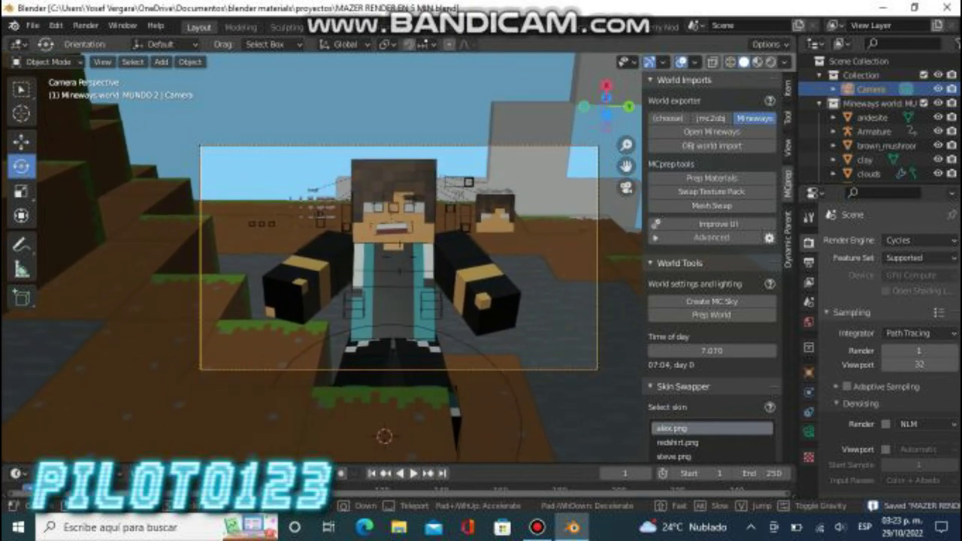
pyautogui.click(322, 257)
pyautogui.click(33, 25)
pyautogui.click(51, 118)
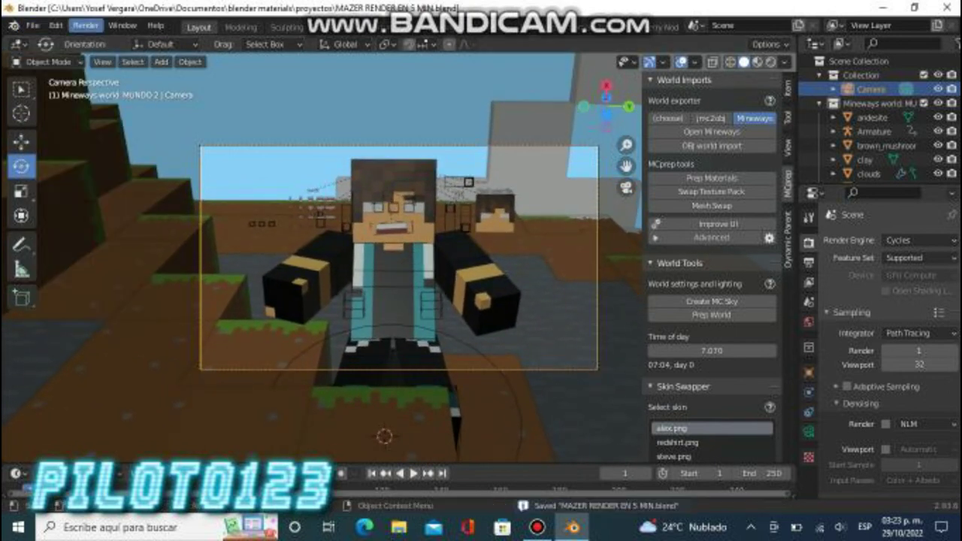
# - Choose OptiX as the render denoiser and render the scene as a still image
pyautogui.click(920, 424)
pyautogui.click(913, 448)
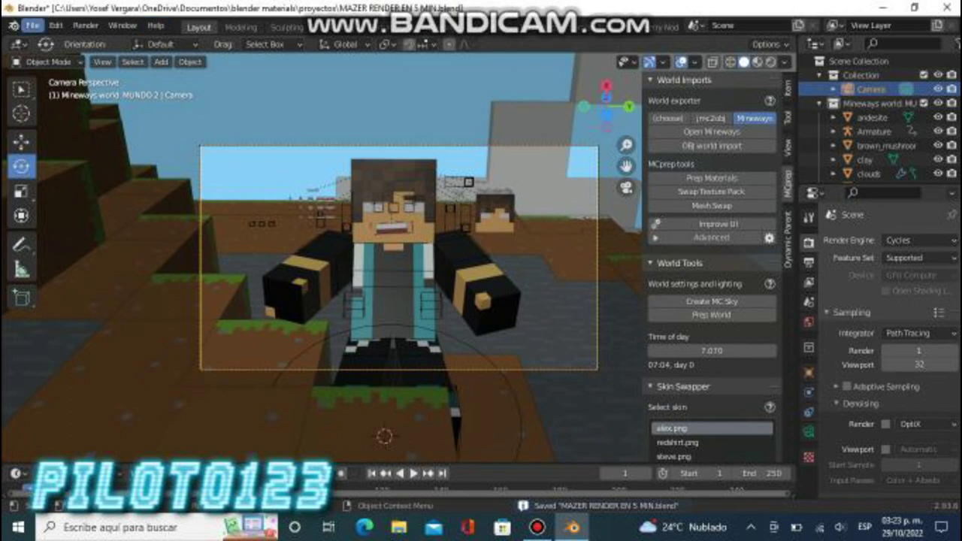
pyautogui.click(86, 25)
pyautogui.click(105, 39)
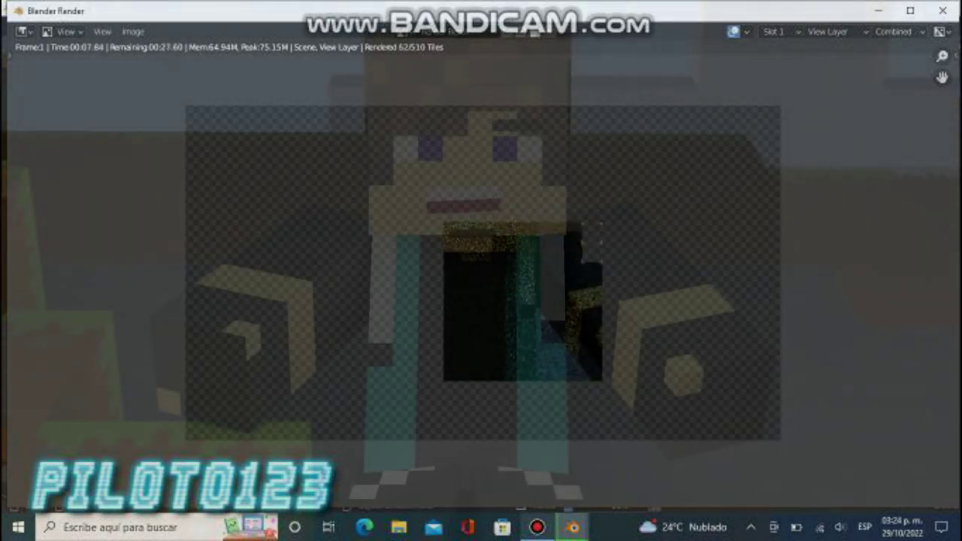
pyautogui.click(537, 527)
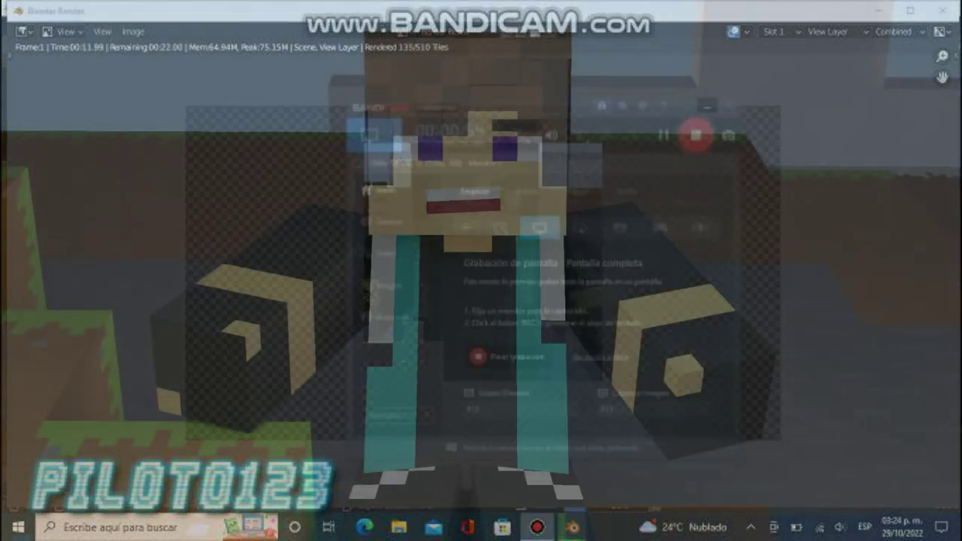